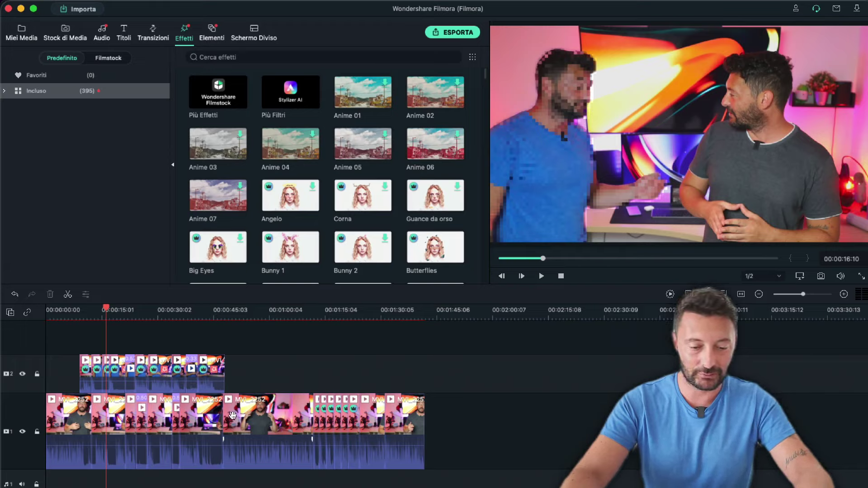
Step: Create a new project with the 16:9 (Widescreen) aspect ratio
mouse_move(60, 1)
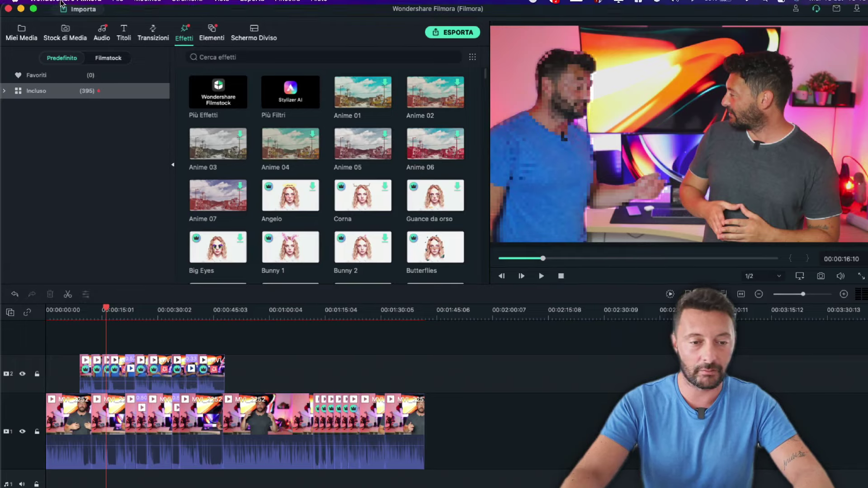
left_click(116, 6)
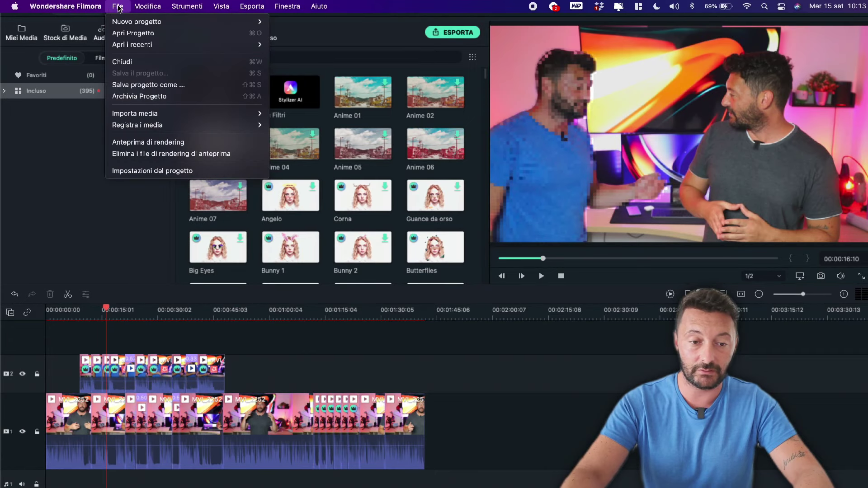
mouse_move(124, 20)
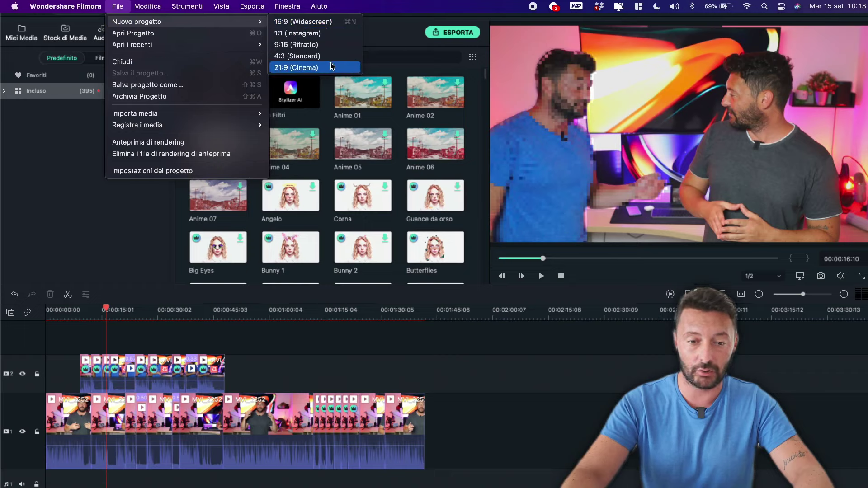
left_click(336, 26)
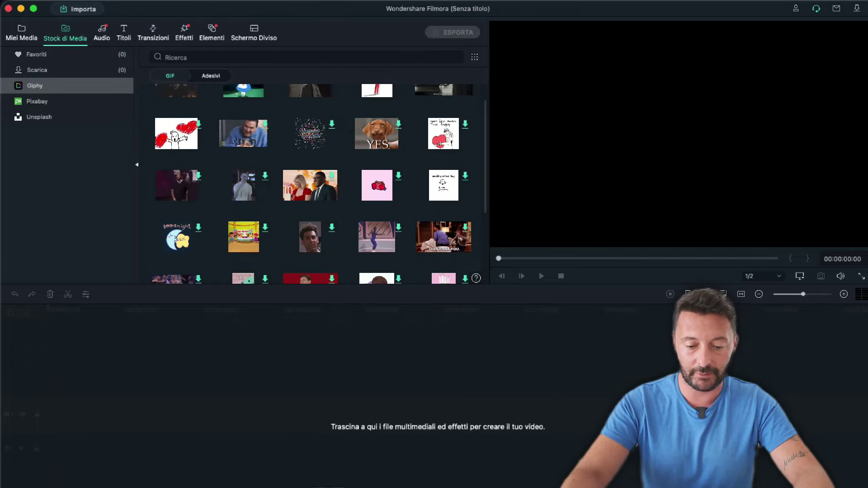
Step: Add MVI_2252.MP4 from the Intro folder to the timeline and match the project settings to the media at 1920X1080 59.94fps
left_click(325, 487)
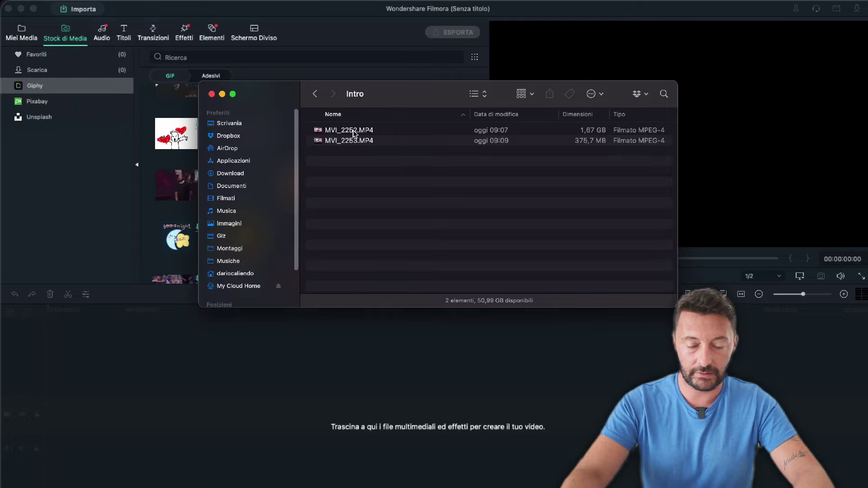
left_click_drag(354, 134, 311, 431)
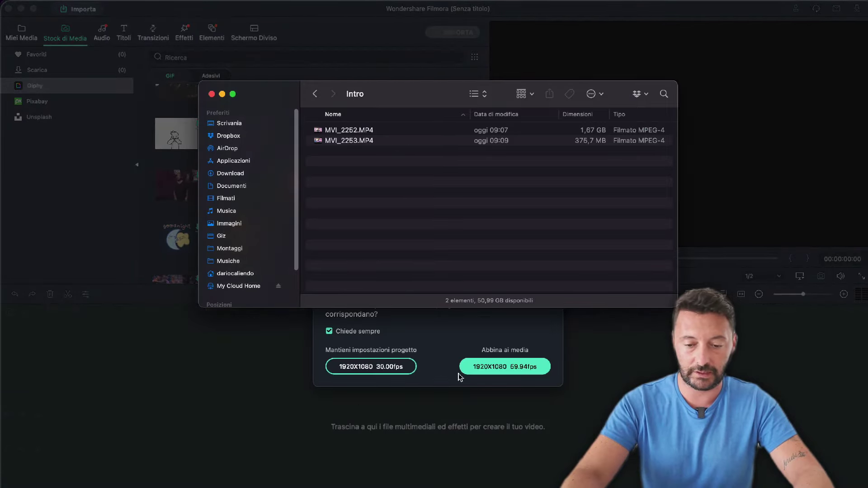
left_click(470, 345)
left_click(499, 376)
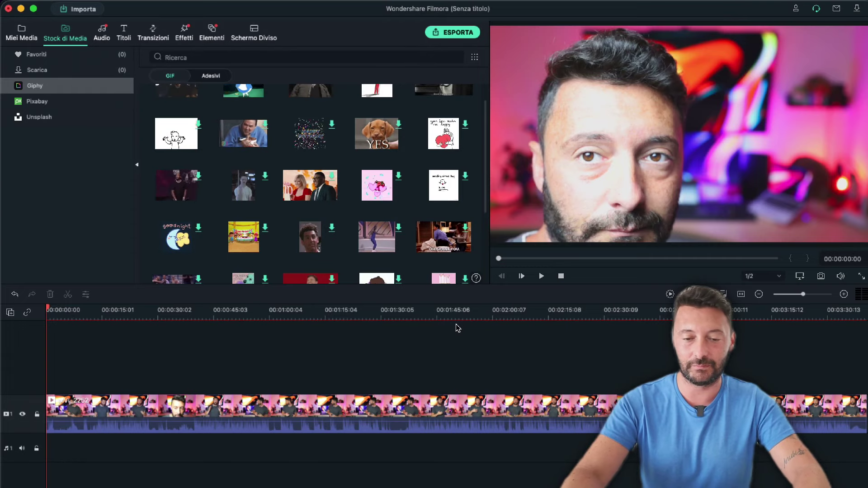
Step: Split the MVI_2252 clip at 00:01:38:27 and again at 00:02:05:15
left_click(393, 311)
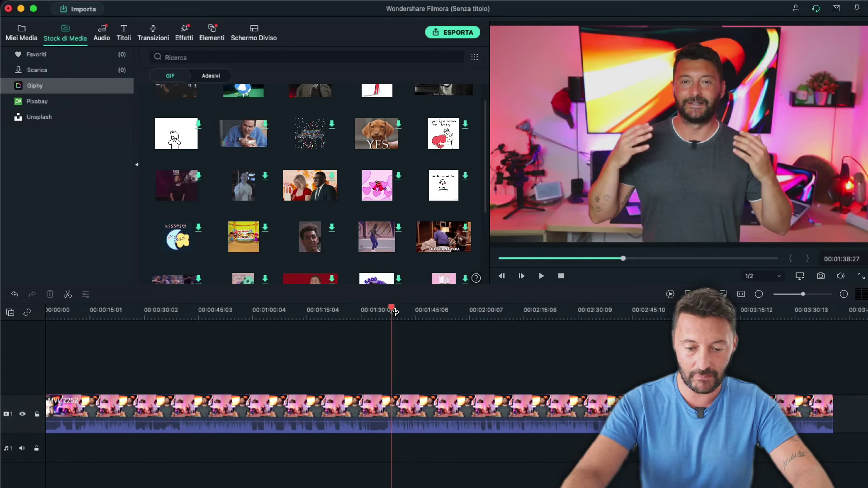
left_click(397, 414)
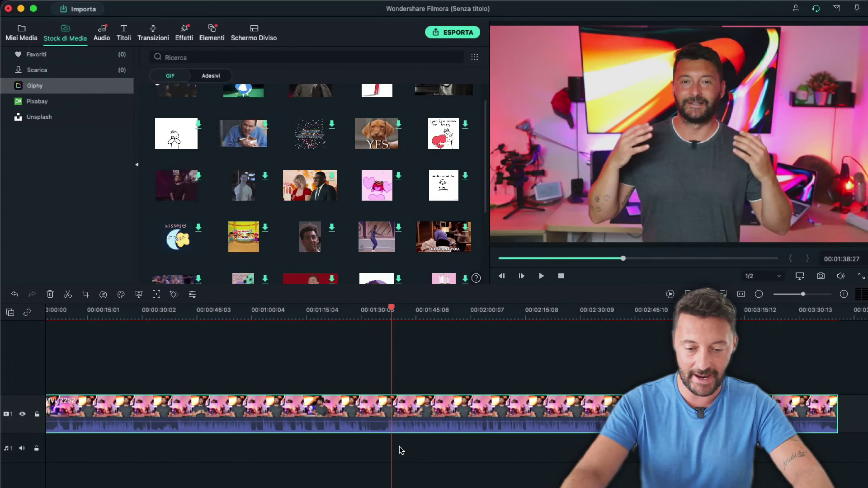
key("super+b")
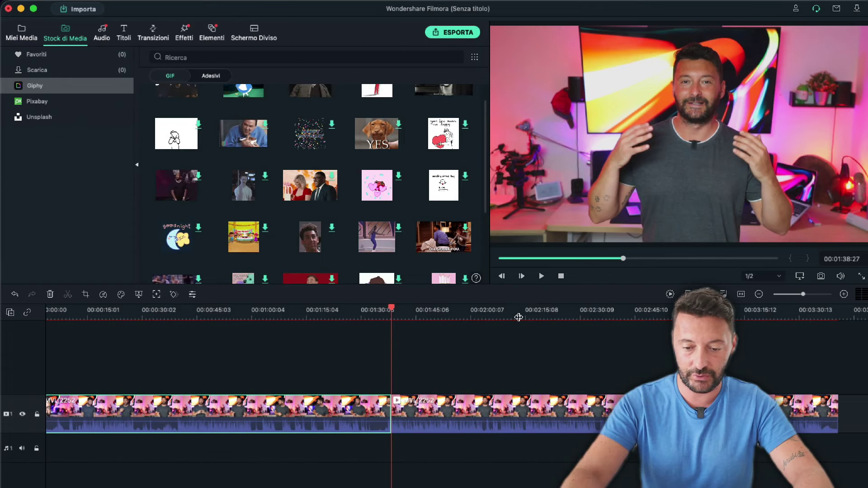
left_click(489, 311)
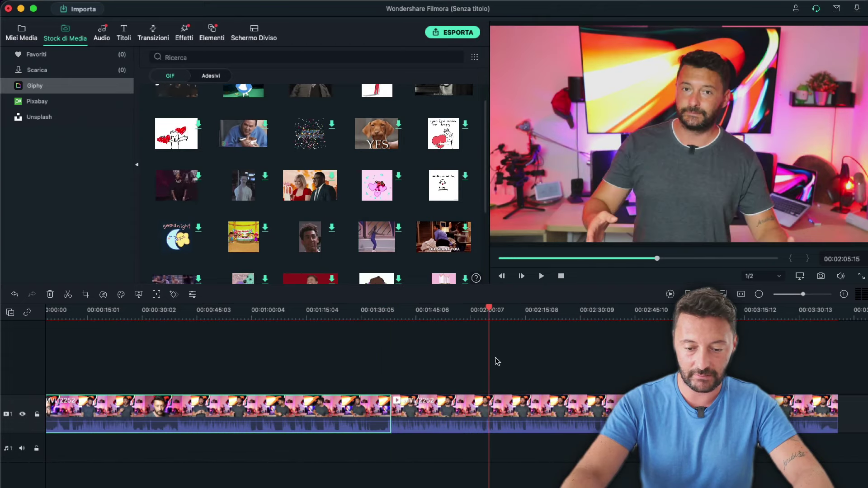
key("super+b")
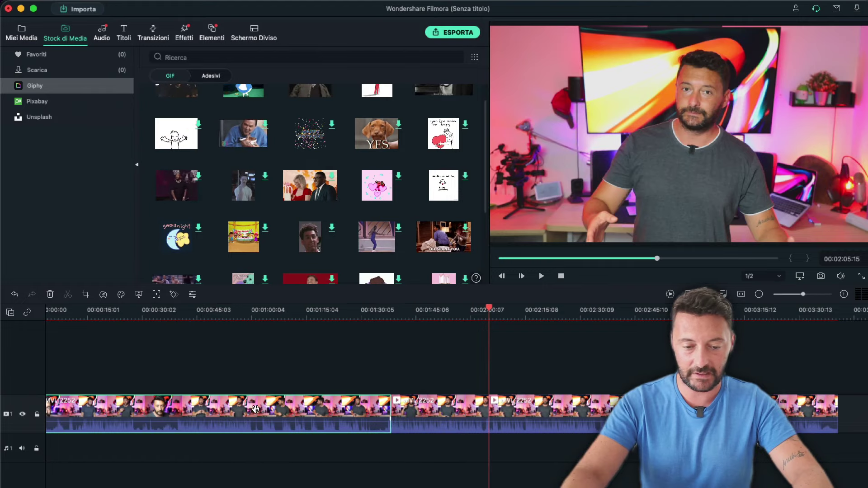
Step: Delete the first and last segments of the split clip, keeping only the middle one
key("Delete")
left_click(347, 411)
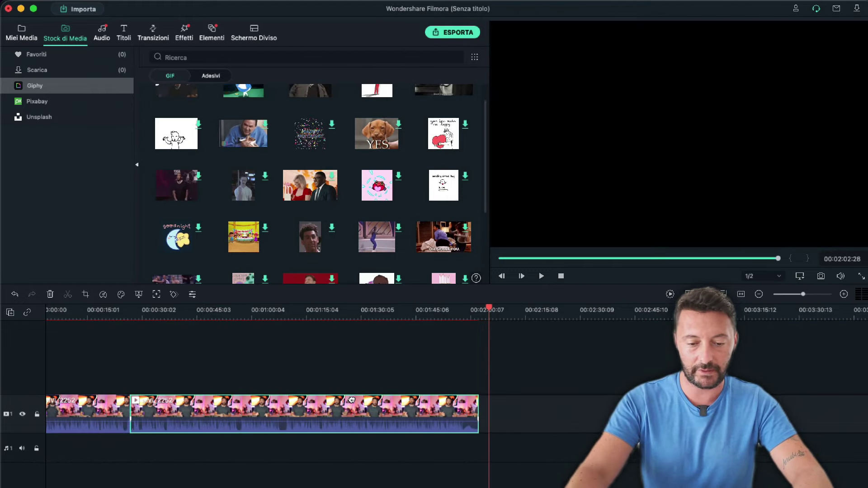
key("Delete")
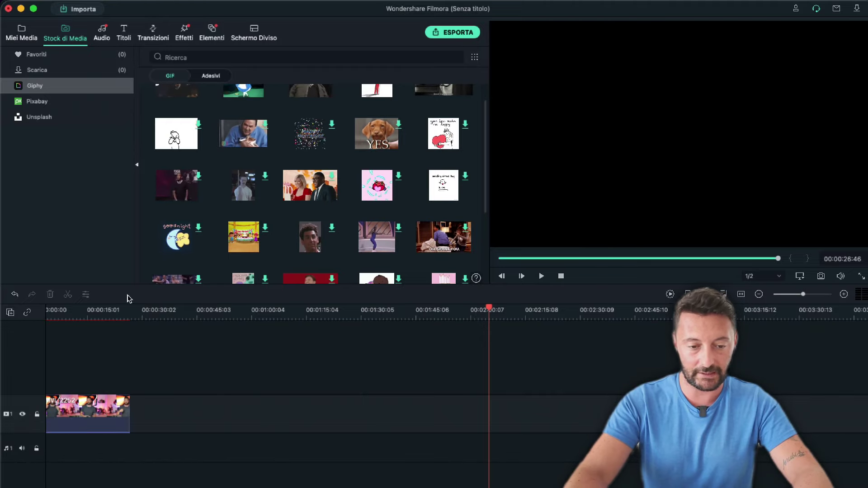
Step: Place the playhead at 00:00:15:00 in the trimmed clip and display the AI Portrait effects
left_click(87, 310)
key("super+equal")
scroll(272, 362, "left", 5)
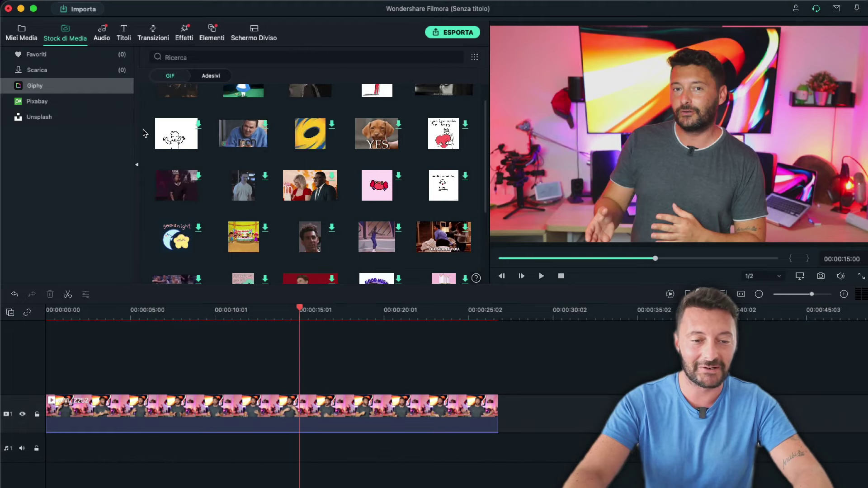
left_click(181, 44)
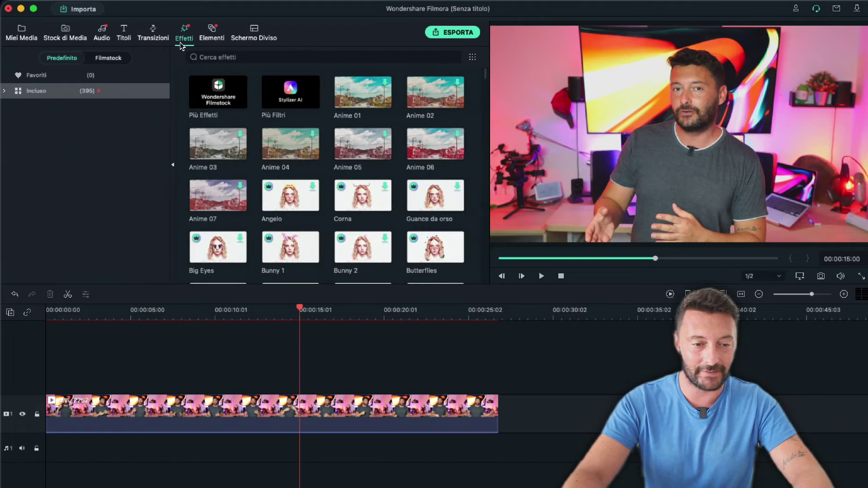
left_click(41, 92)
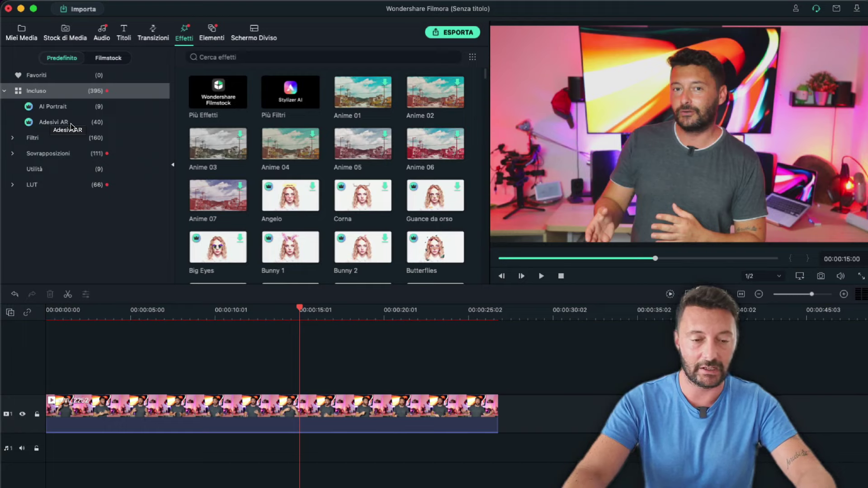
left_click(51, 108)
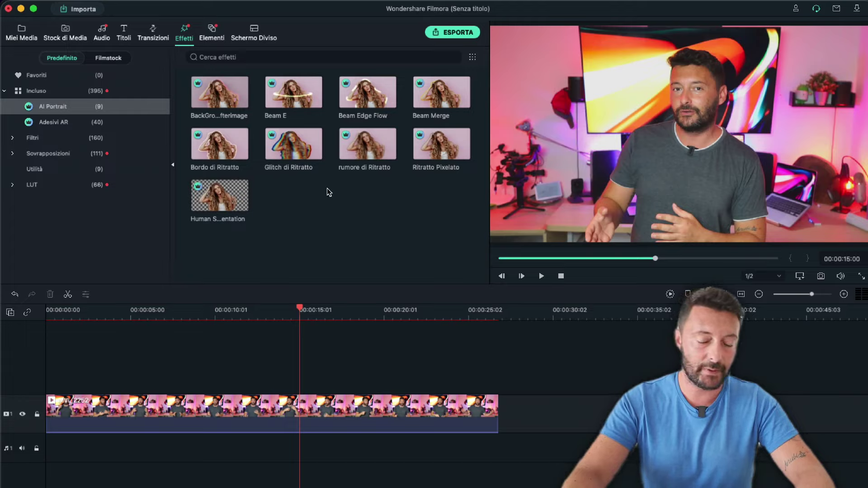
Step: Preview the background afterimage, Beam E, Beam Edge Flow, Bordo di Ritratto, rumore di Ritratto and Ritratto Pixelato effects
left_click(232, 86)
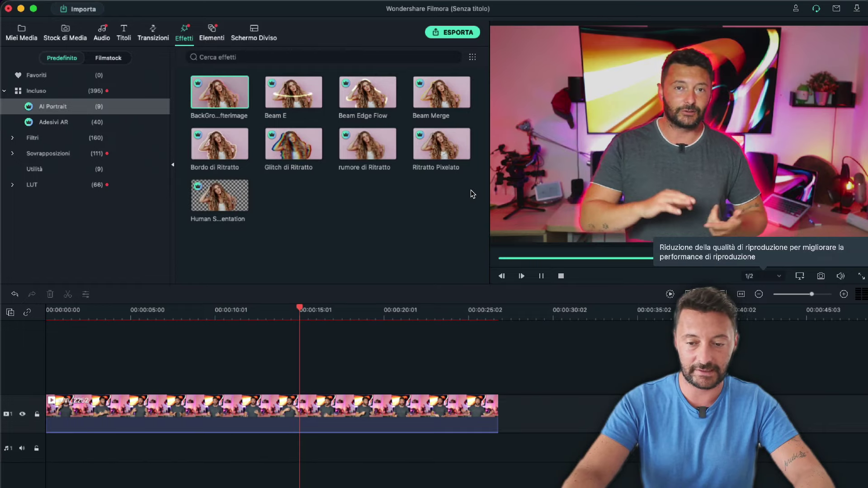
left_click(283, 100)
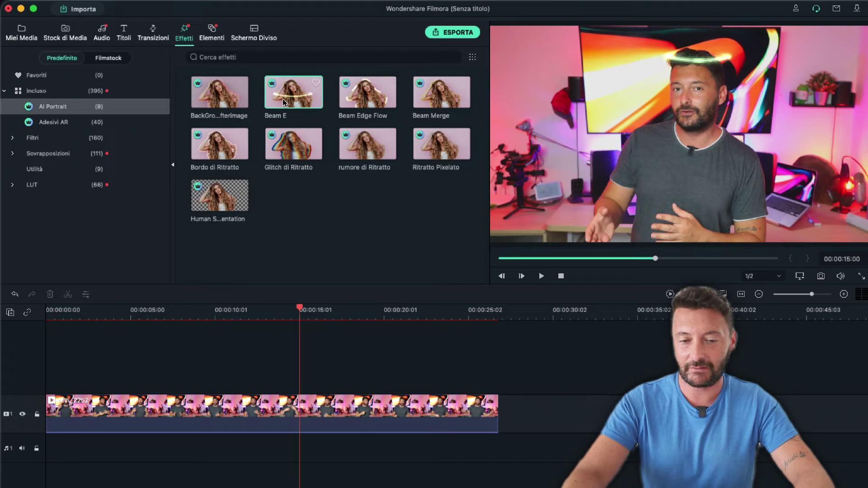
left_click(374, 101)
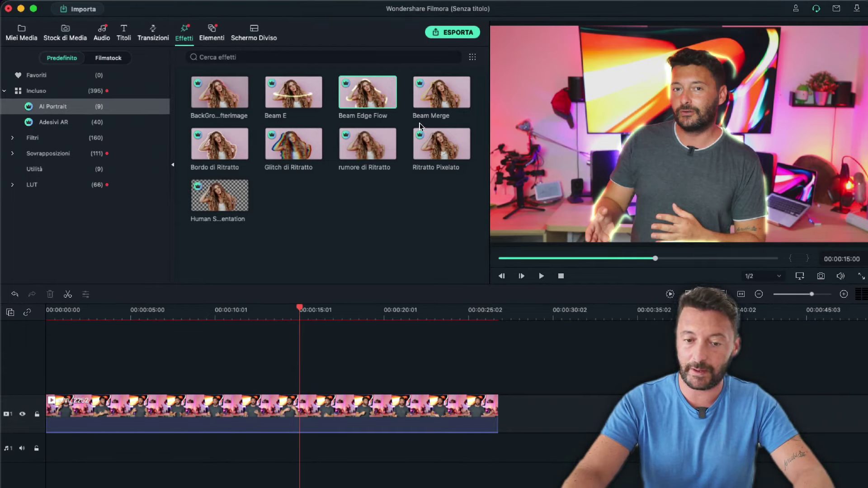
left_click(224, 145)
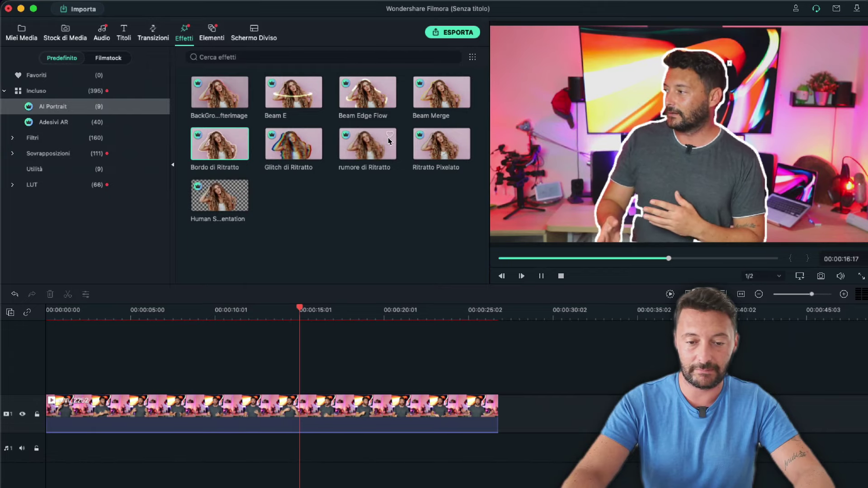
left_click(369, 142)
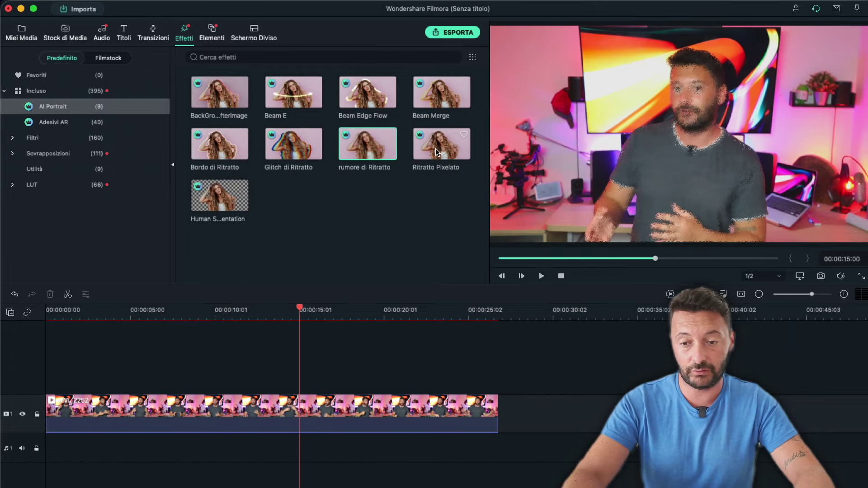
left_click(452, 154)
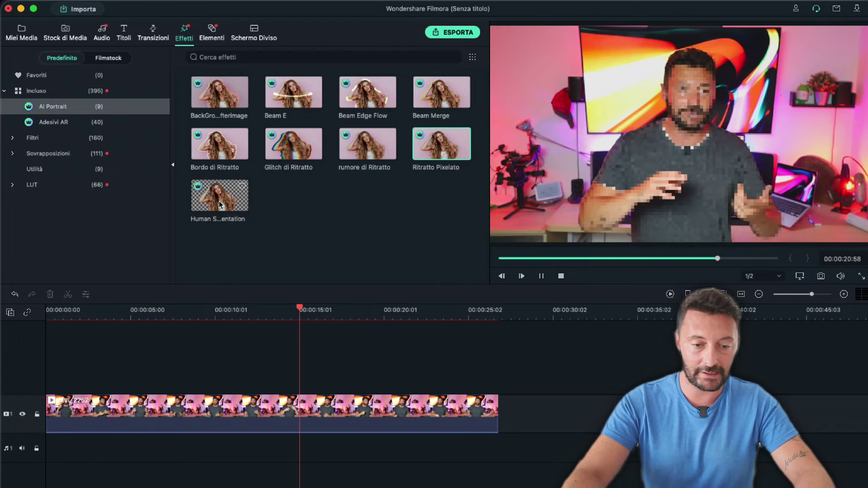
Step: Preview the Human Segmentation effect, apply it to the MVI_2252 clip and check the cutout at 00:00:08:08
left_click(231, 206)
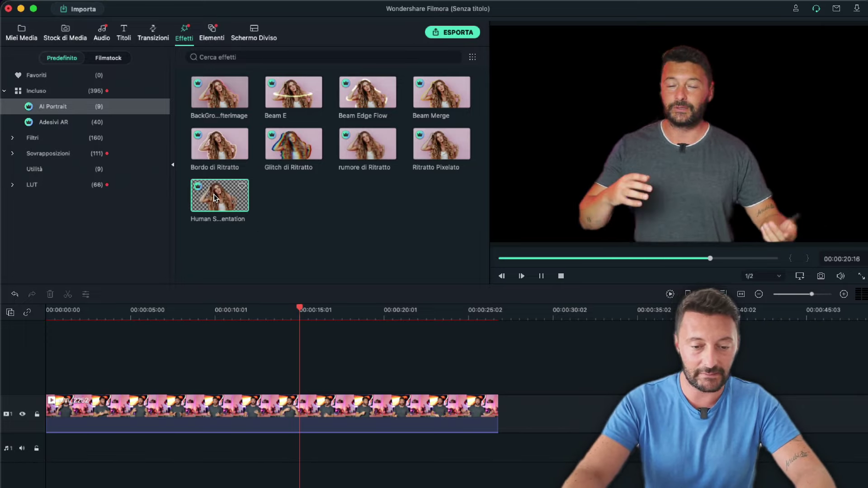
left_click_drag(215, 204, 231, 405)
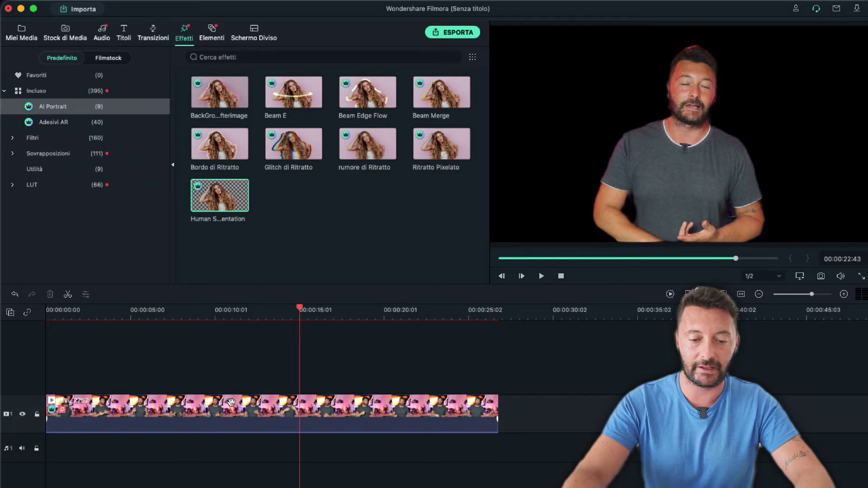
left_click(184, 313)
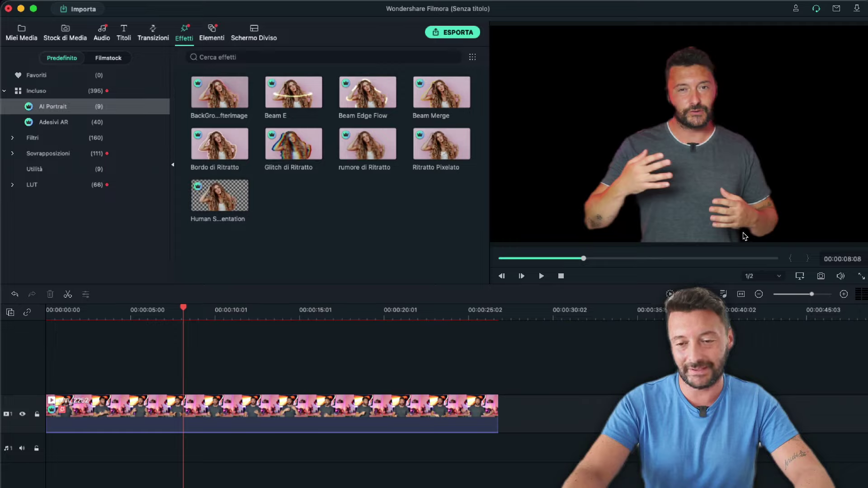
Step: Adjust the Human Segmentation effect's Edge Thickness and set its Edge Feather to 14.58 on the clip
double_click(244, 411)
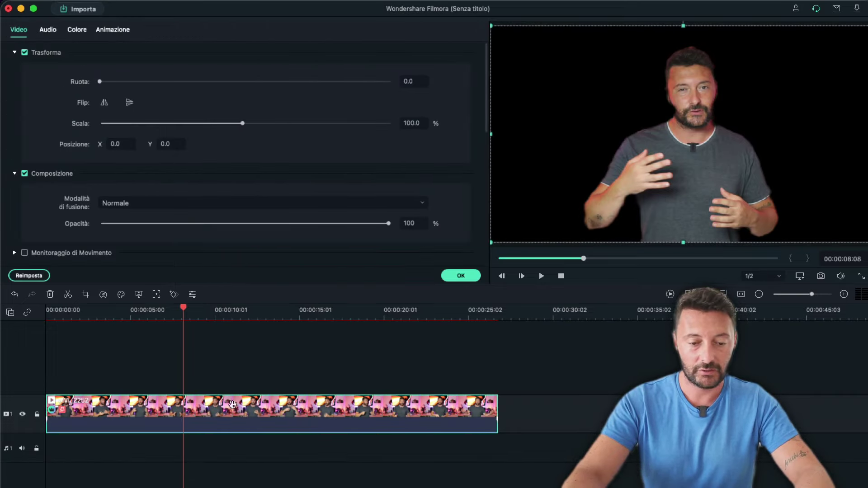
scroll(279, 164, "down", 15)
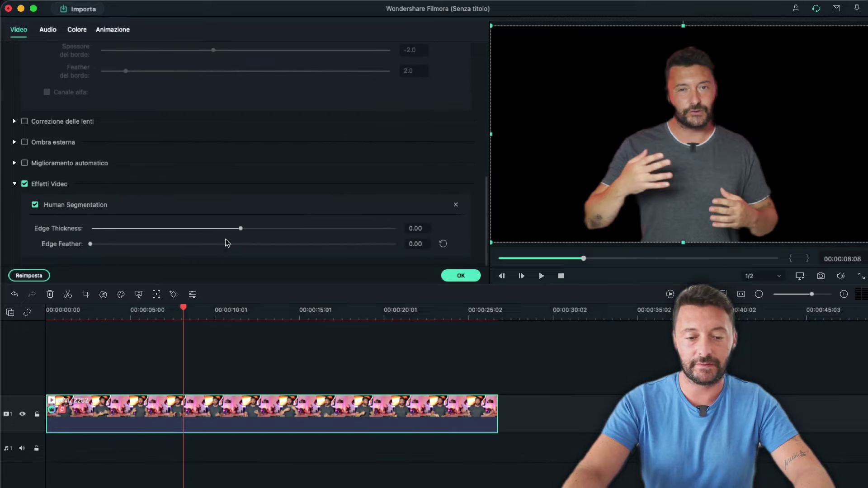
mouse_move(243, 232)
left_mouse_down()
mouse_move(278, 232)
mouse_move(245, 234)
left_mouse_up()
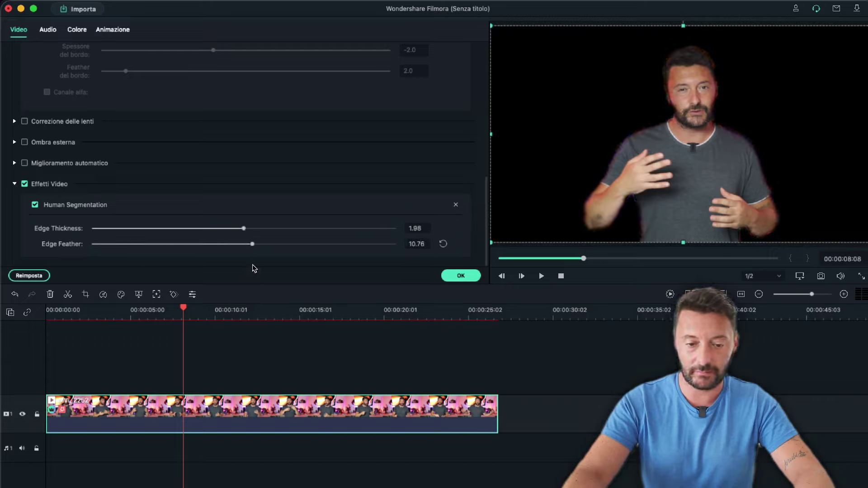
left_click_drag(176, 265, 310, 266)
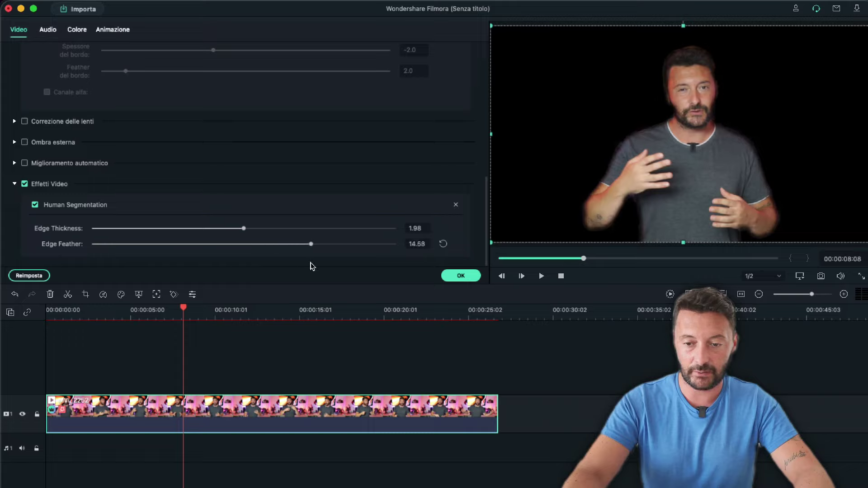
mouse_move(244, 232)
left_mouse_down()
mouse_move(229, 230)
mouse_move(267, 225)
mouse_move(241, 223)
left_mouse_up()
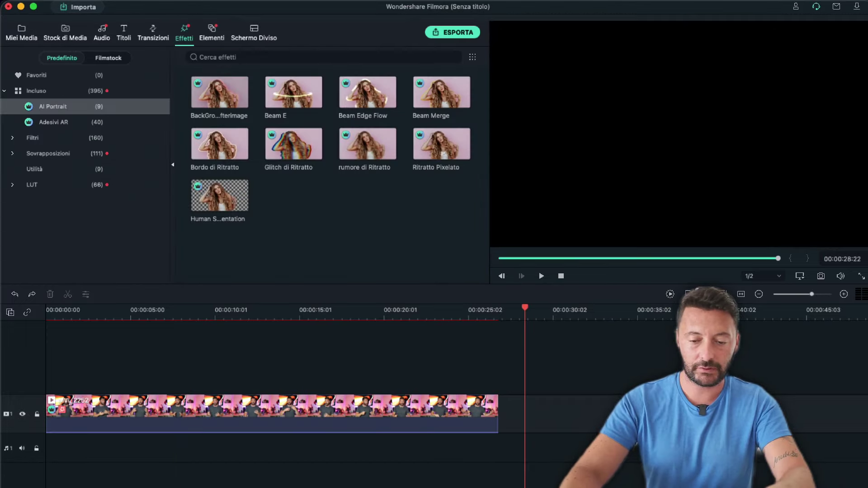
Step: Add the beach image 359648.jpg from the desktop folder to video track 1 at 00:00:28:22, after the video clip
left_click(318, 484)
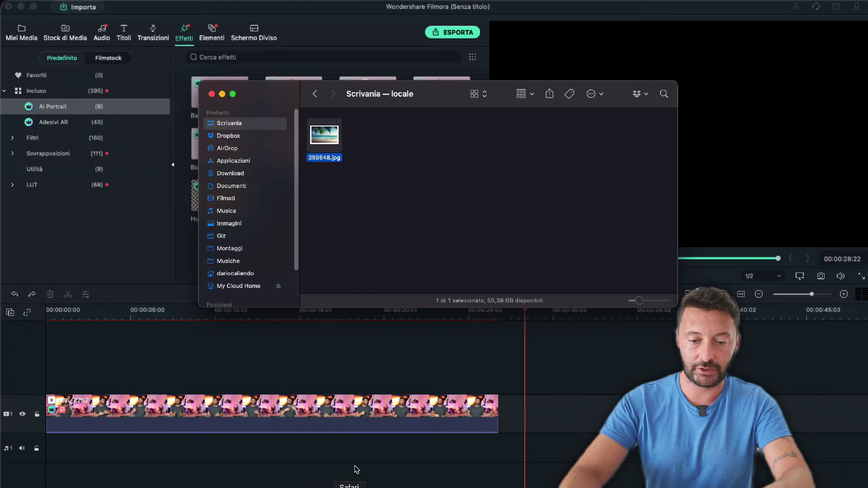
left_click_drag(536, 434, 547, 402)
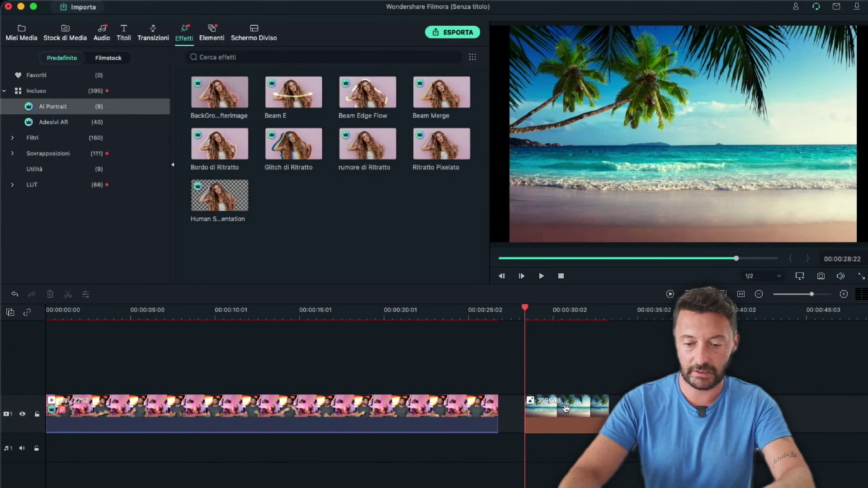
left_click(566, 409)
Step: Move the MVI_2252 clip up to video track 2 and place the beach image at the start of track 1
left_click_drag(452, 417, 457, 375)
left_click_drag(578, 428, 24, 456)
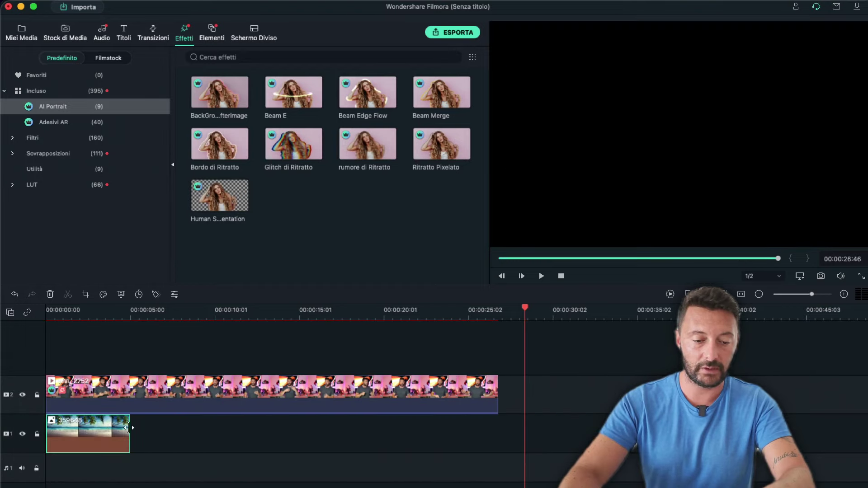
Step: Extend the beach image on track 1 to the end of the MVI_2252 clip and check the composite at 00:00:12:13
left_click_drag(129, 428, 498, 429)
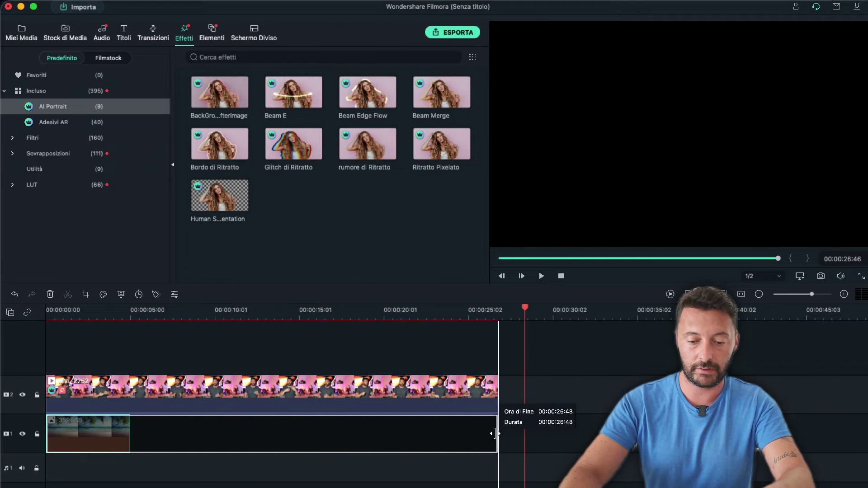
left_click(253, 312)
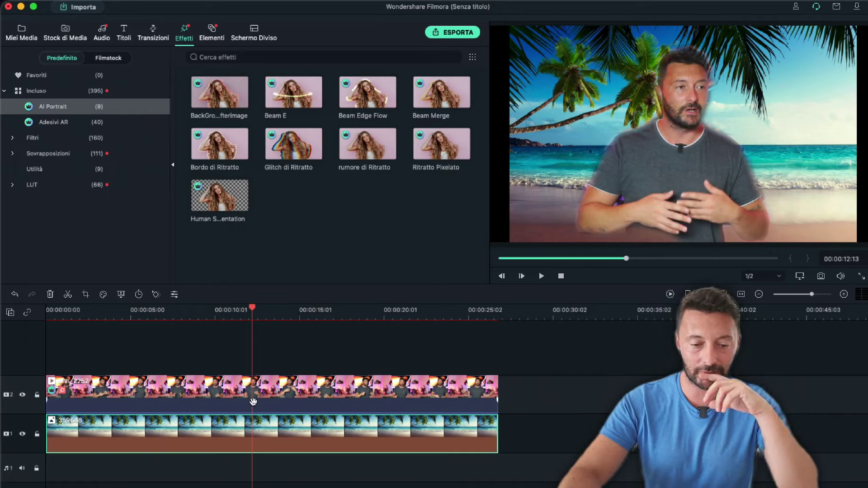
Step: Scale the 359648 beach image to 109.5% and position it at X -81.3, Y 51.2
double_click(263, 434)
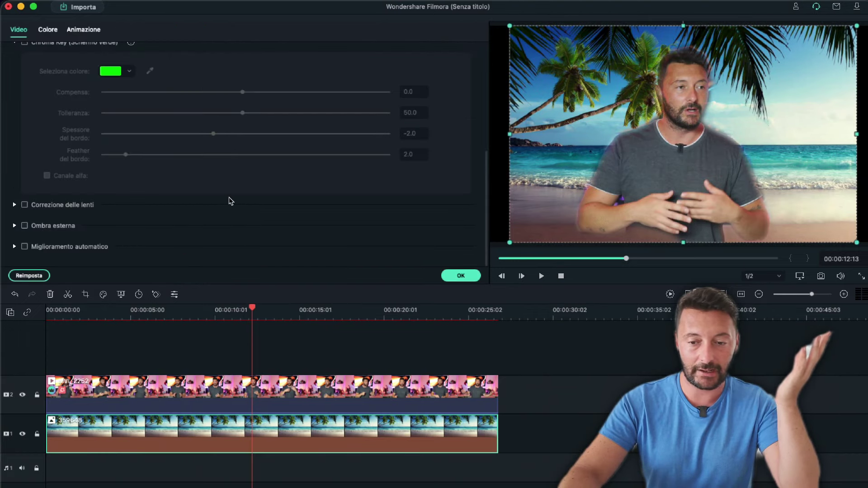
scroll(231, 201, "up", 5)
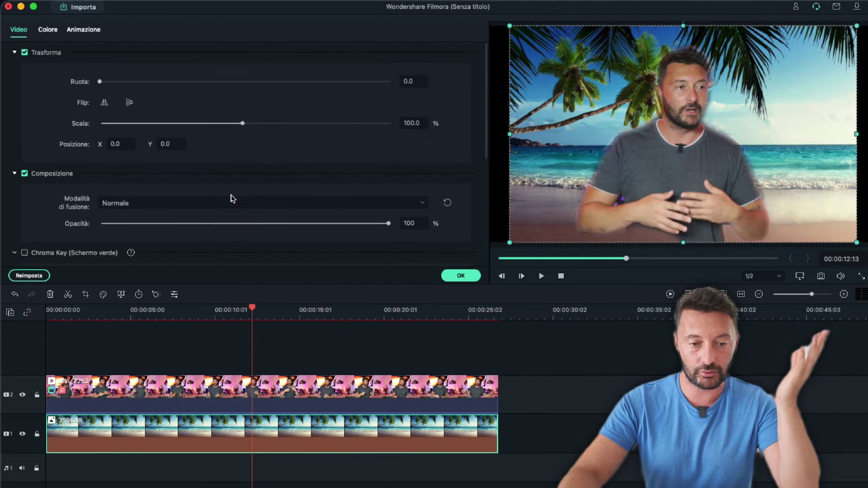
scroll(231, 198, "down", 6)
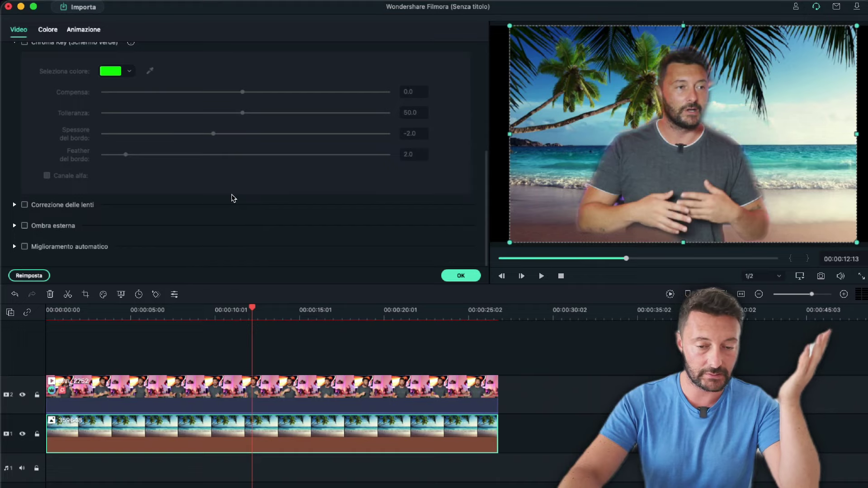
scroll(232, 198, "up", 6)
scroll(231, 198, "down", 1)
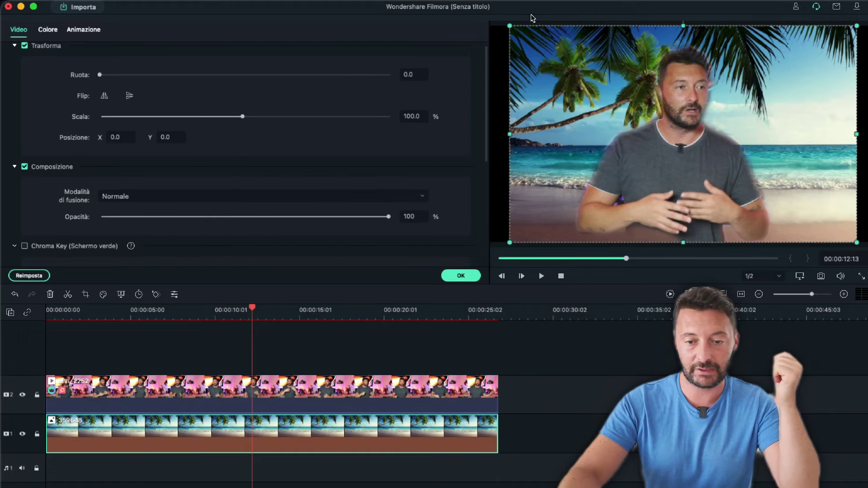
left_click(565, 52)
left_click_drag(568, 55, 601, 66)
left_click(504, 67)
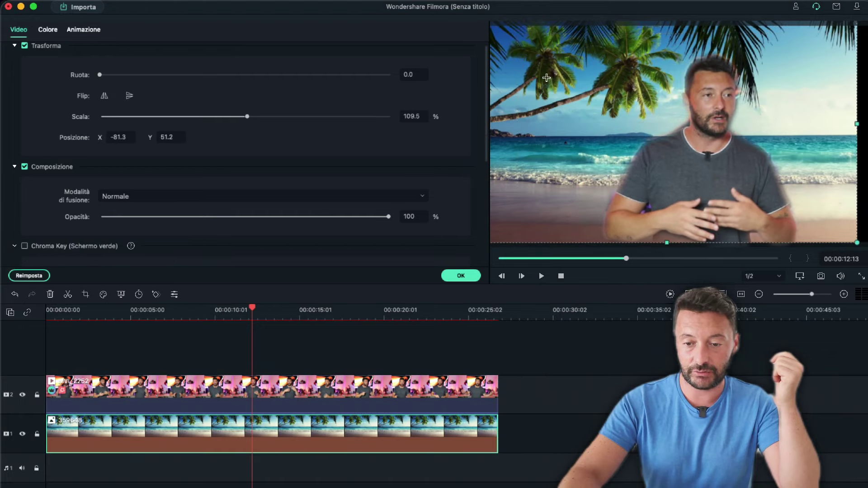
Step: Scale the MVI_2252 clip to 91.1% at X -85.0, Y -45.6 and set its Human Segmentation Edge Thickness to 3.63
left_click(574, 80)
left_click_drag(531, 92, 523, 86)
left_click_drag(503, 51, 542, 93)
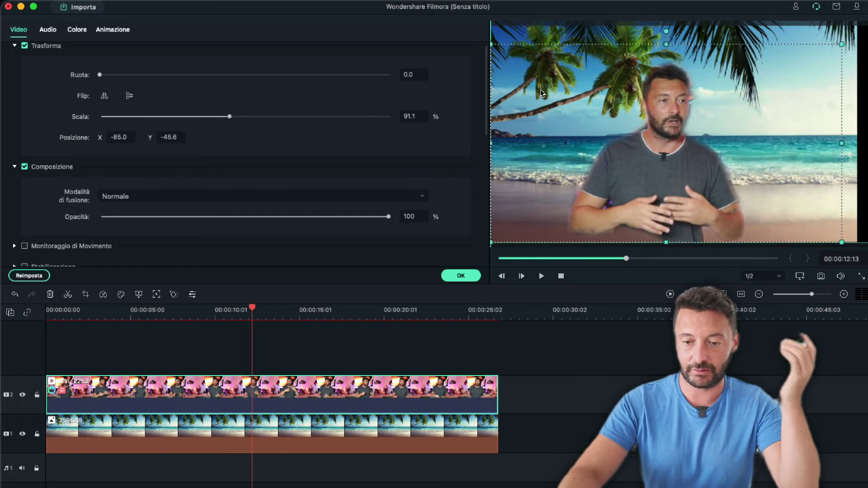
scroll(242, 224, "down", 10)
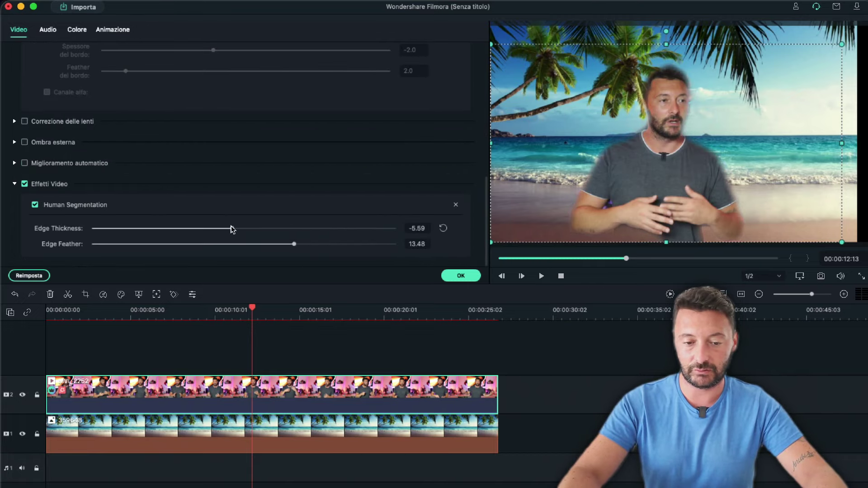
mouse_move(240, 229)
left_mouse_down()
mouse_move(289, 229)
mouse_move(248, 232)
left_mouse_up()
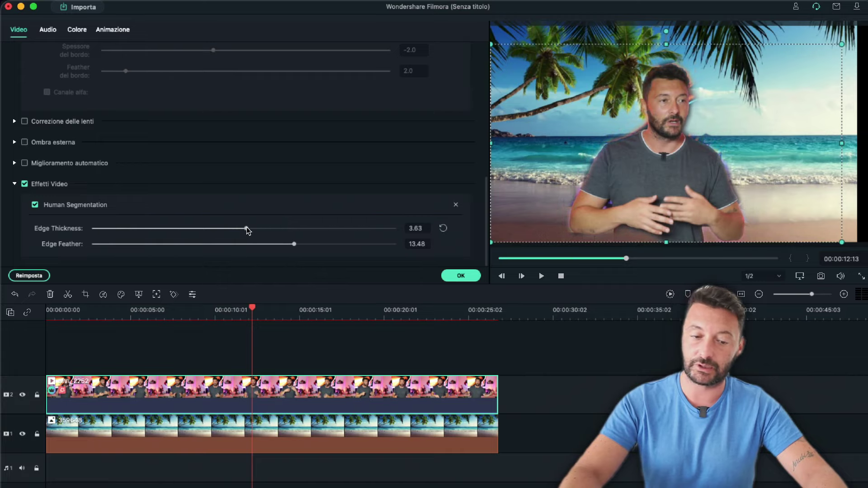
Step: Turn off the MVI_2252 clip's video effects and scale it to 109.6% at X -80.1, Y 0.9
scroll(248, 227, "up", 1)
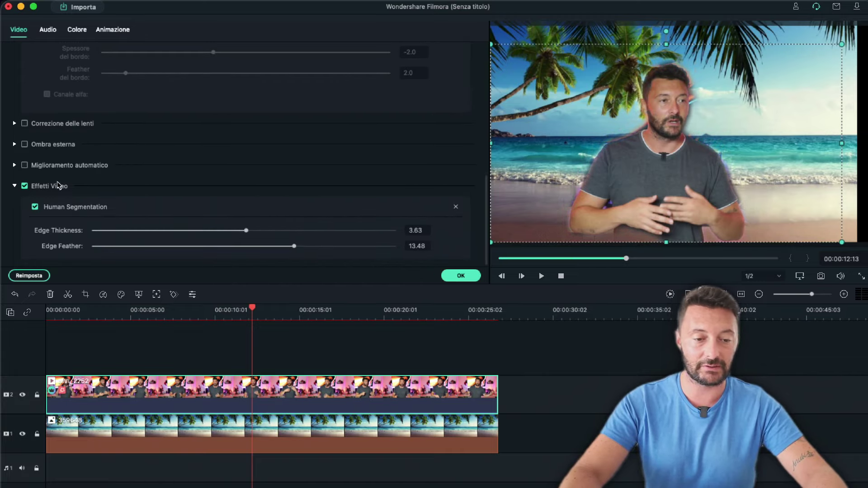
left_click(66, 187)
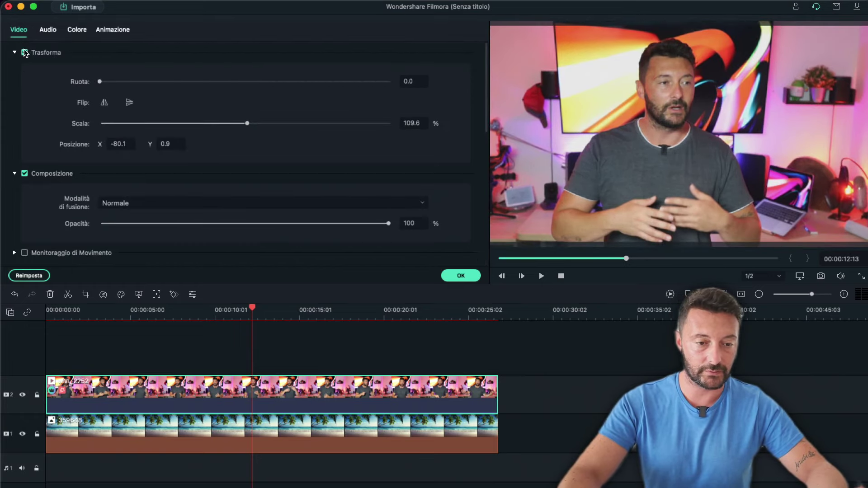
left_click(456, 276)
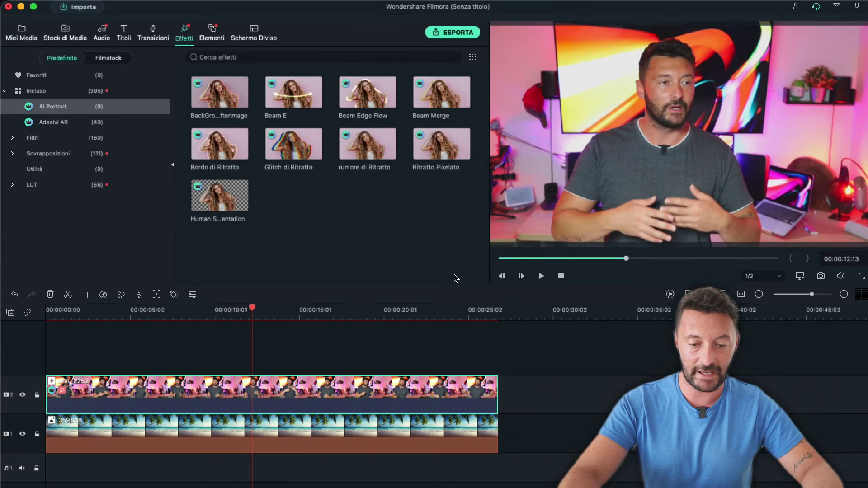
Step: Delete the beach image from track 1
left_click(282, 427)
key("Delete")
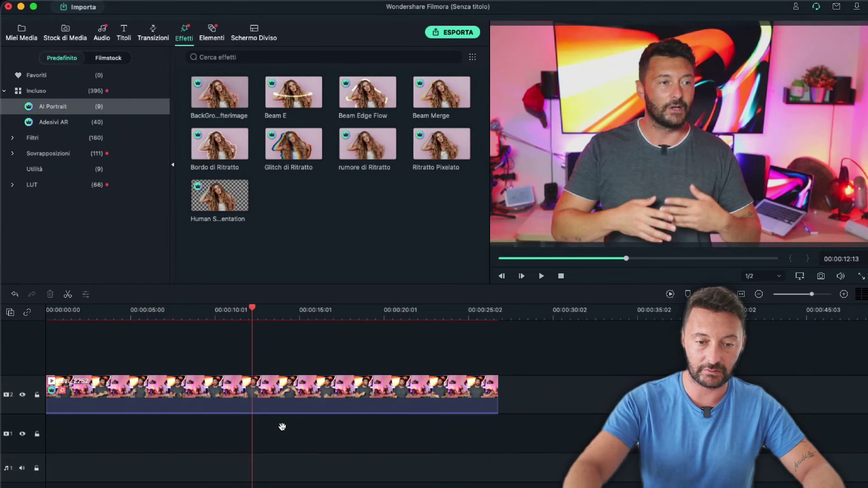
Step: Apply the Glitch di Ritratto effect to the MVI_2252 clip and play it back to 00:00:18:51
left_click(307, 155)
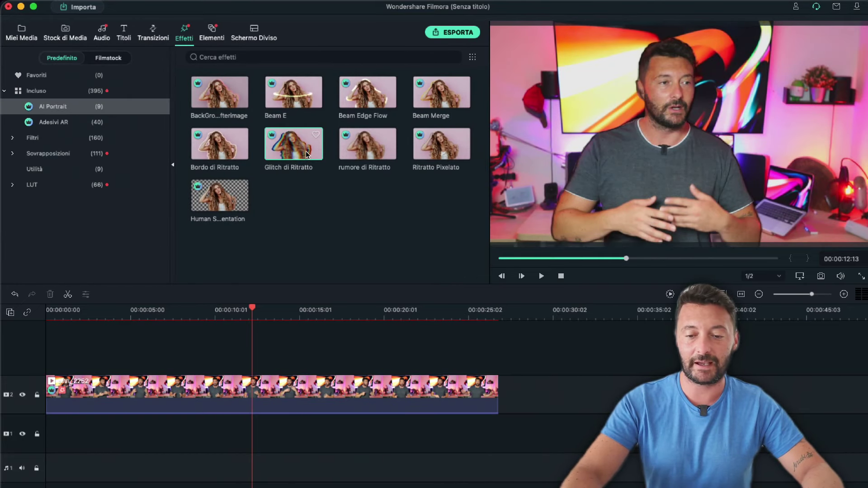
left_click_drag(280, 180, 242, 390)
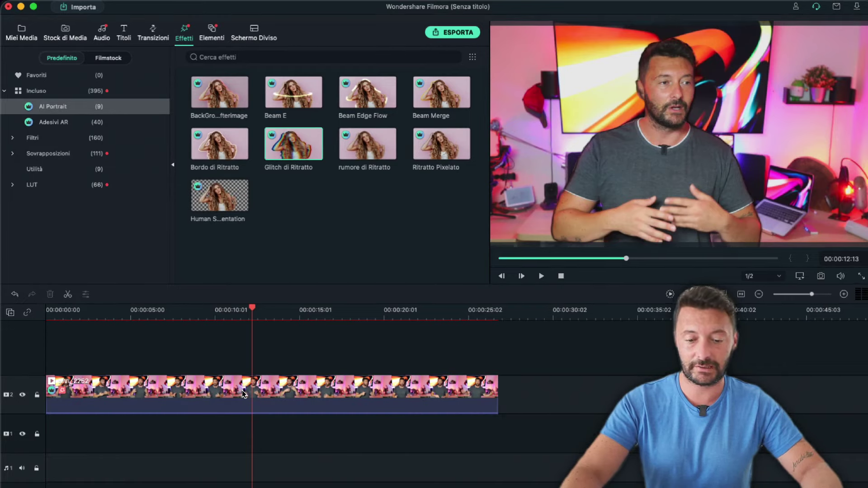
key("space")
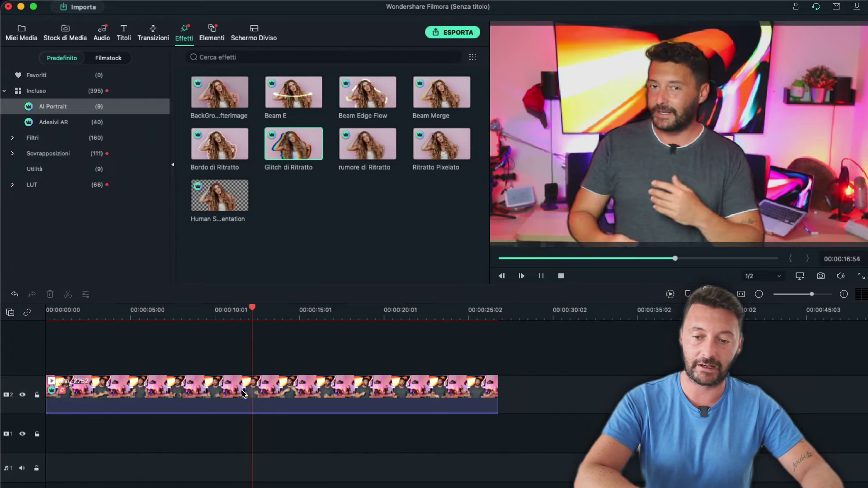
key("space")
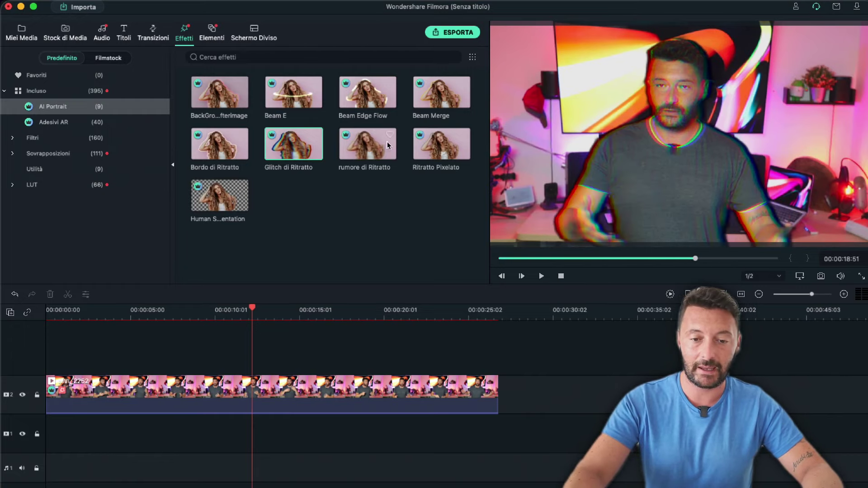
Step: Add the Beam Edge Flow and Beam E effects to the MVI_2252 clip and play back the result
left_click(370, 98)
left_click_drag(371, 91, 244, 388)
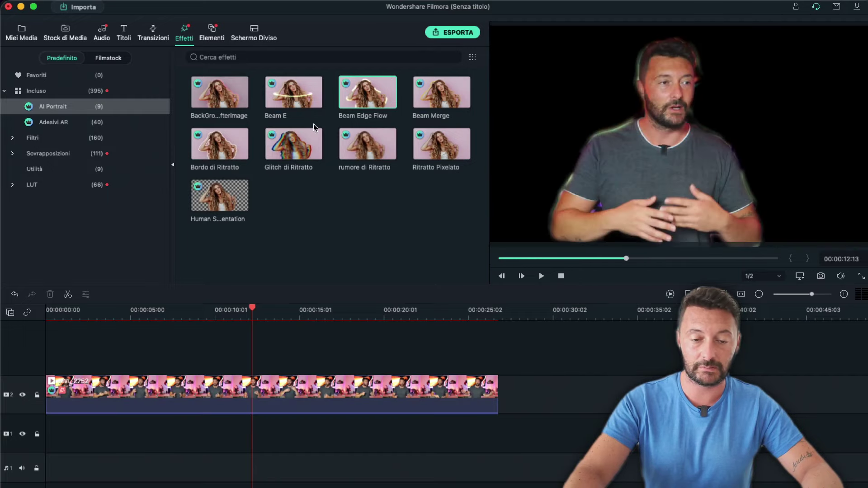
left_click_drag(291, 146, 259, 398)
key("space")
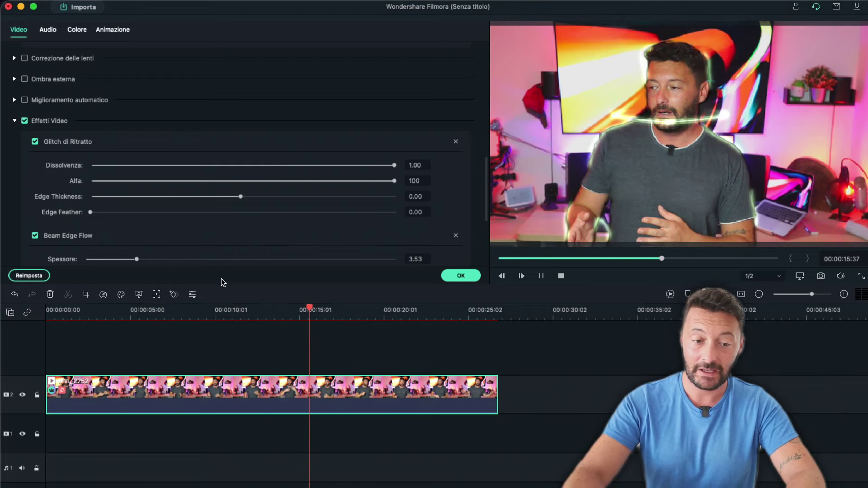
Step: Set the Beam Edge Flow effect's Spessore to 8.37 and turn off the clip's video effects
scroll(246, 214, "down", 3)
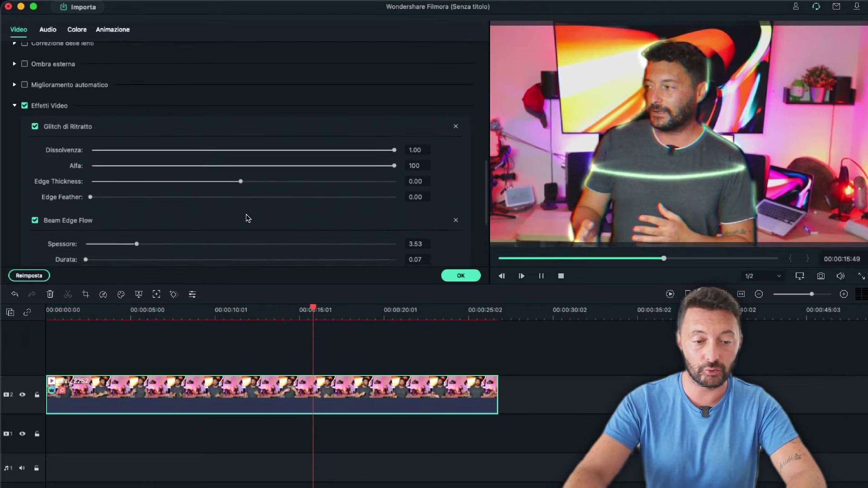
scroll(248, 217, "down", 10)
scroll(247, 219, "up", 15)
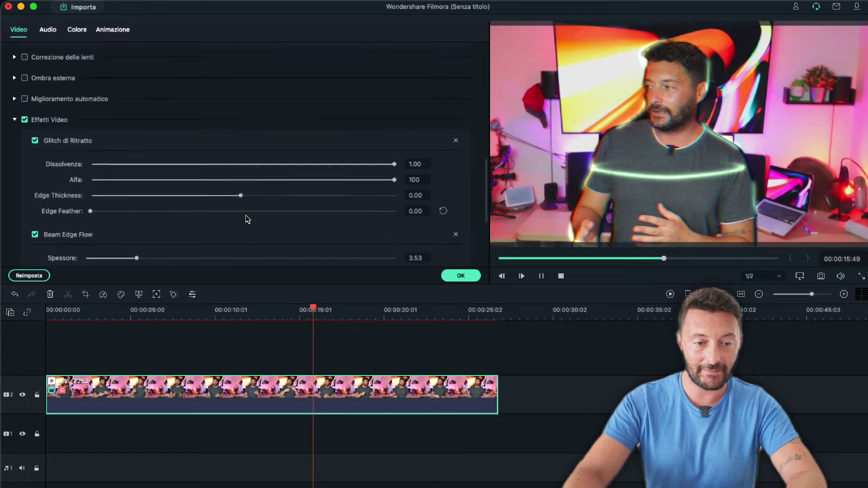
scroll(246, 219, "down", 6)
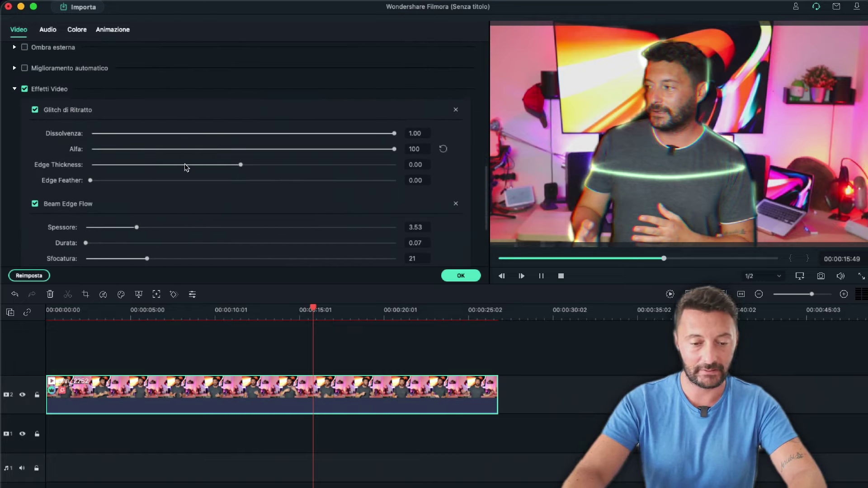
scroll(278, 190, "down", 12)
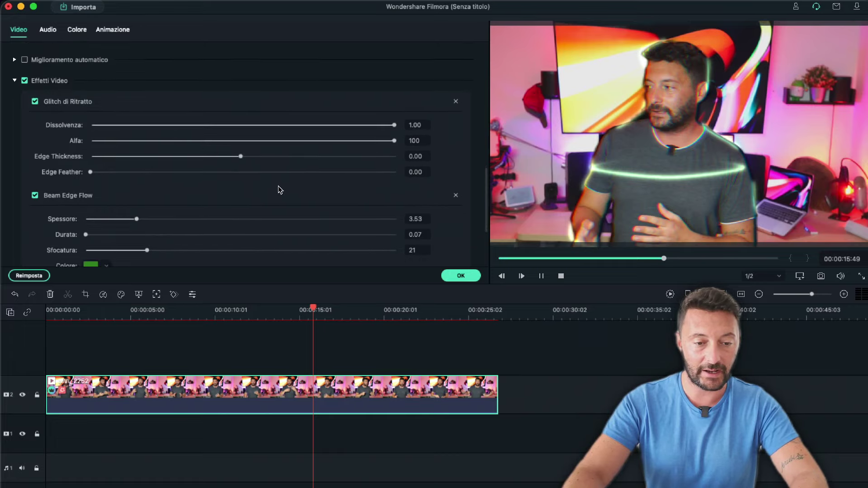
scroll(277, 198, "up", 10)
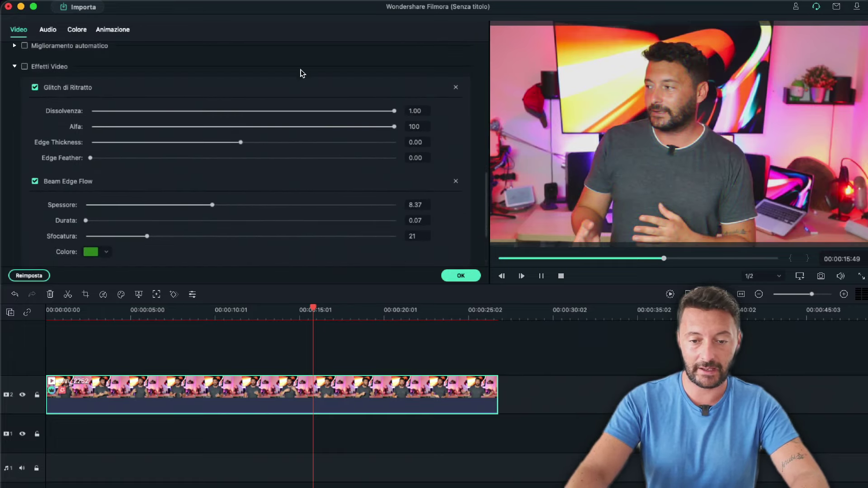
Step: Remove the Glitch di Ritratto, Beam Edge Flow and Beam E effects from the MVI_2252 clip
left_click(454, 88)
left_click(454, 89)
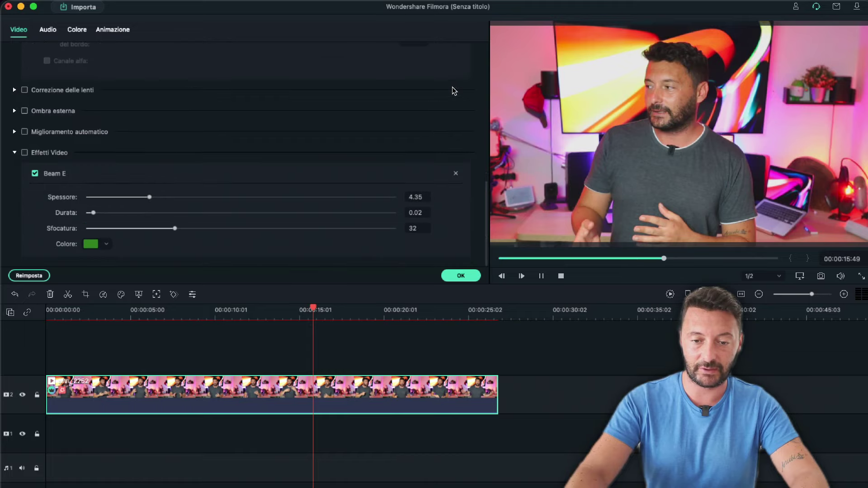
left_click(455, 174)
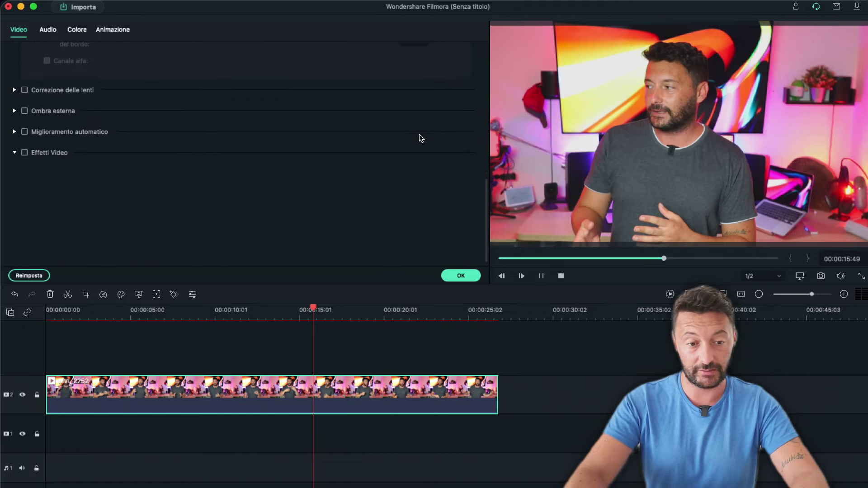
left_click(459, 272)
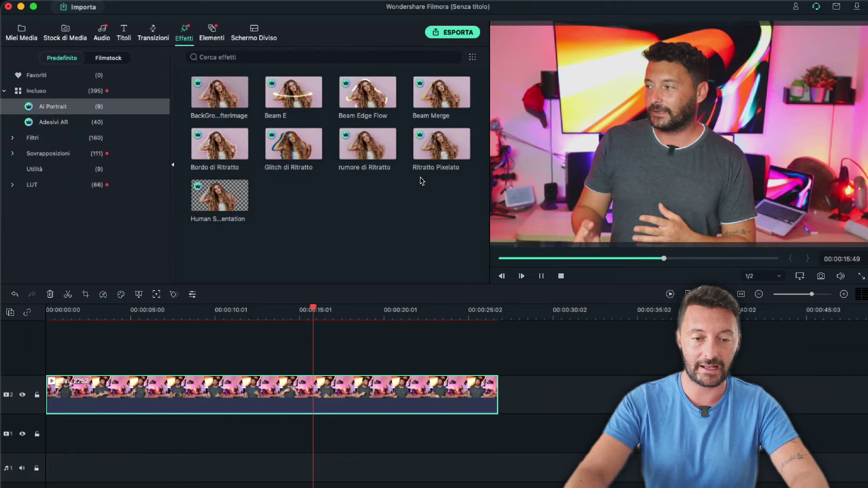
Step: Browse the Adesivi AR effects, apply the Pirata sticker to the MVI_2252 clip and preview it up to 00:00:18:30
left_click(62, 125)
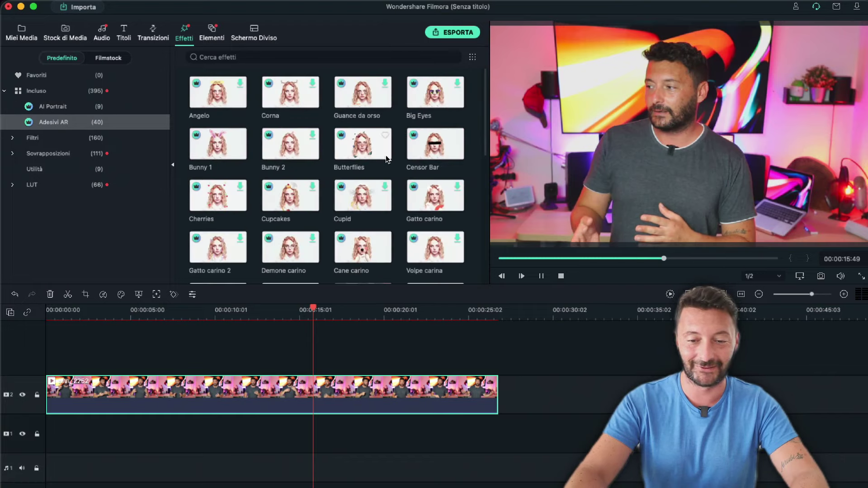
scroll(386, 156, "down", 10)
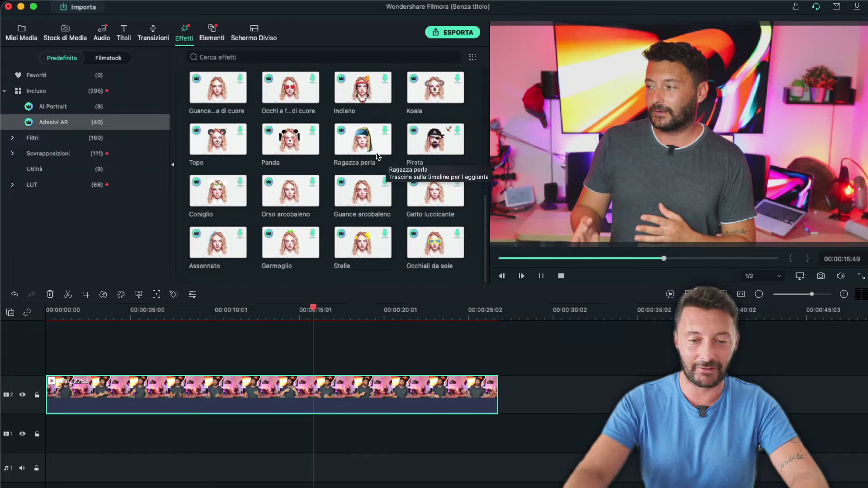
scroll(378, 155, "up", 1)
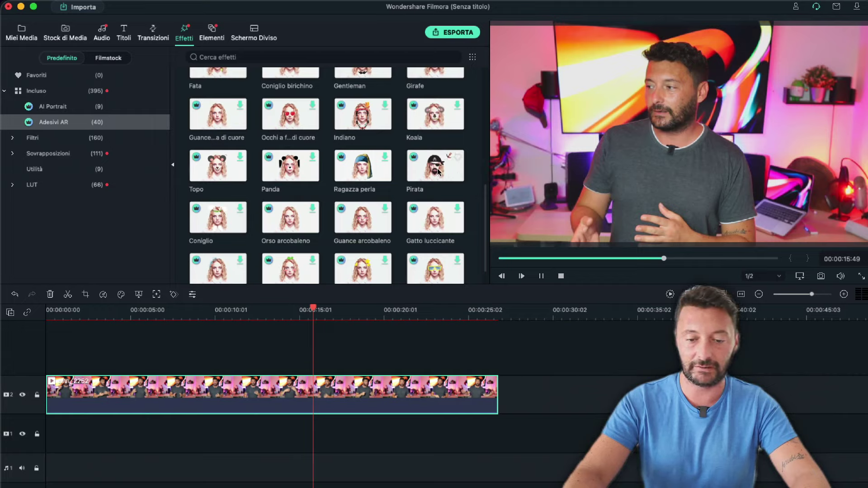
left_click_drag(341, 315, 297, 391)
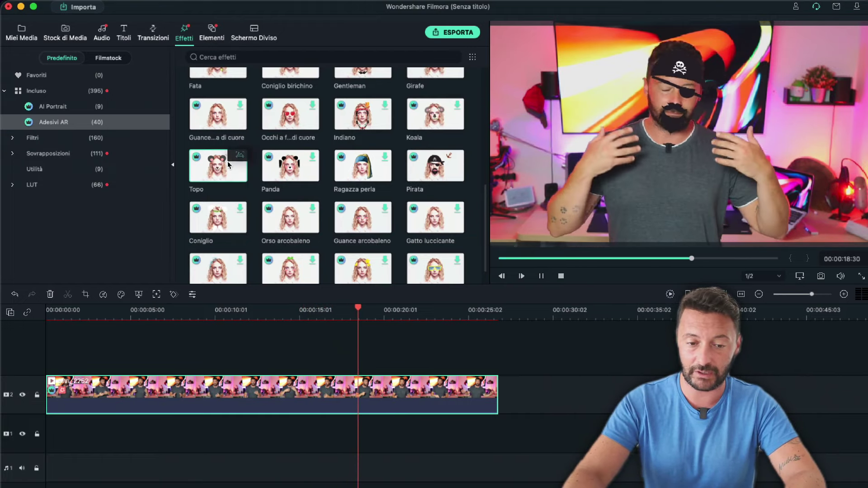
Step: Add the Topo AR sticker to the MVI_2252 clip, preview it up to 00:00:21:01 and try adding the heart-shaped eyes sticker
left_click_drag(229, 166, 291, 345)
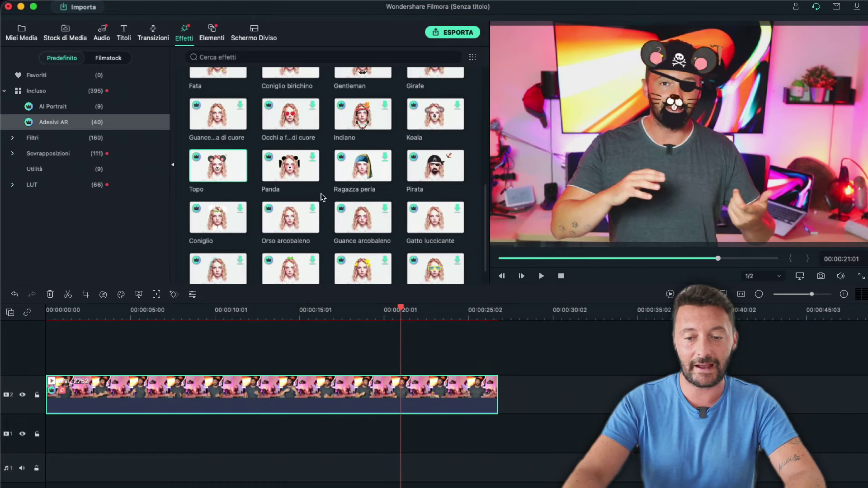
left_click_drag(298, 116, 260, 407)
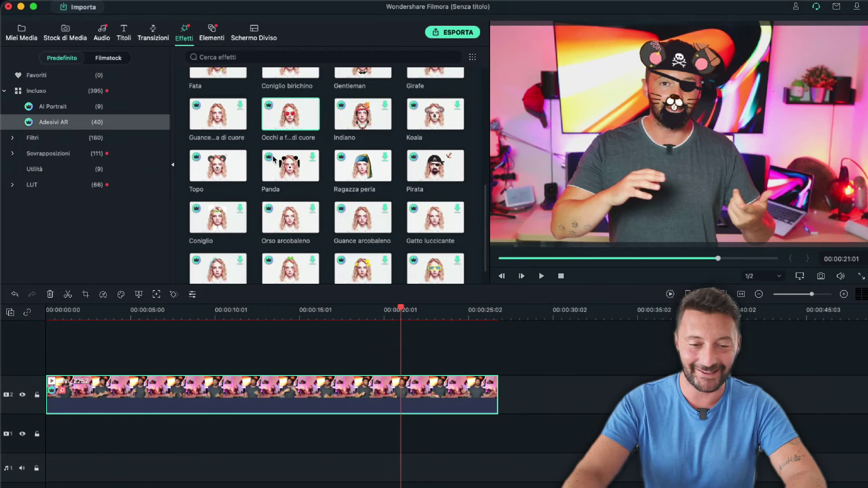
scroll(273, 155, "down", 2)
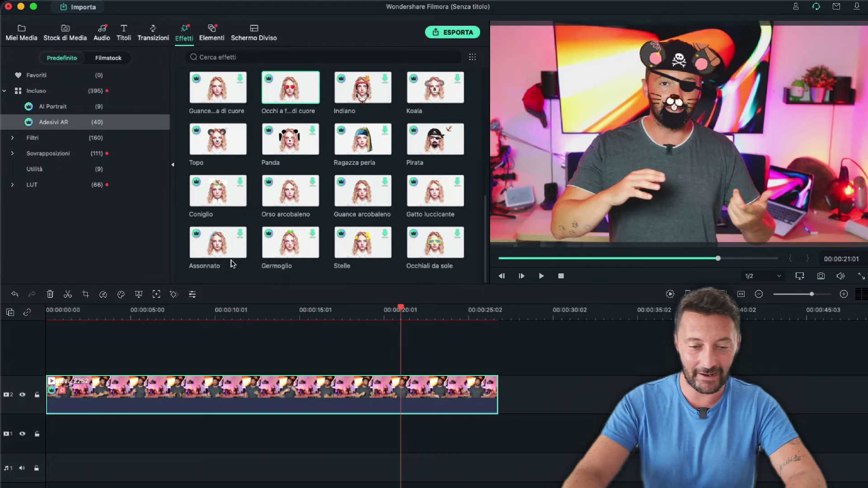
Step: Add the Assonnato AR sticker to the MVI_2252 clip and preview it up to 00:00:13:44
left_click_drag(229, 241, 195, 392)
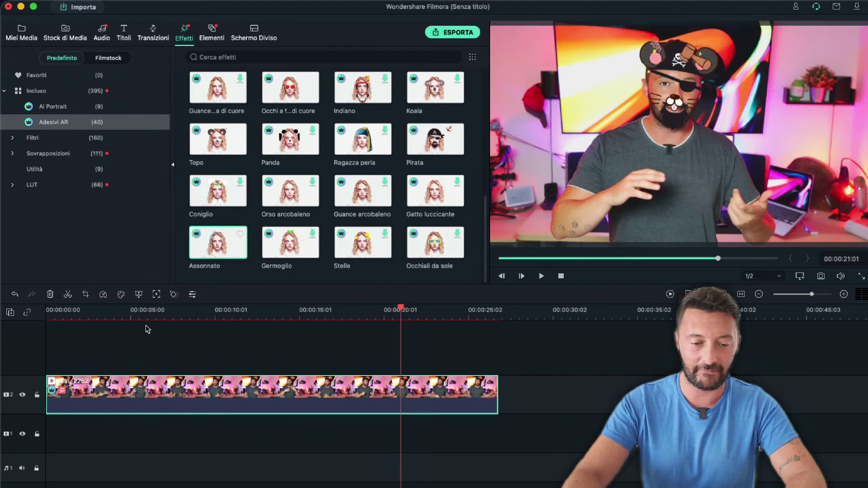
left_click(166, 311)
key("space")
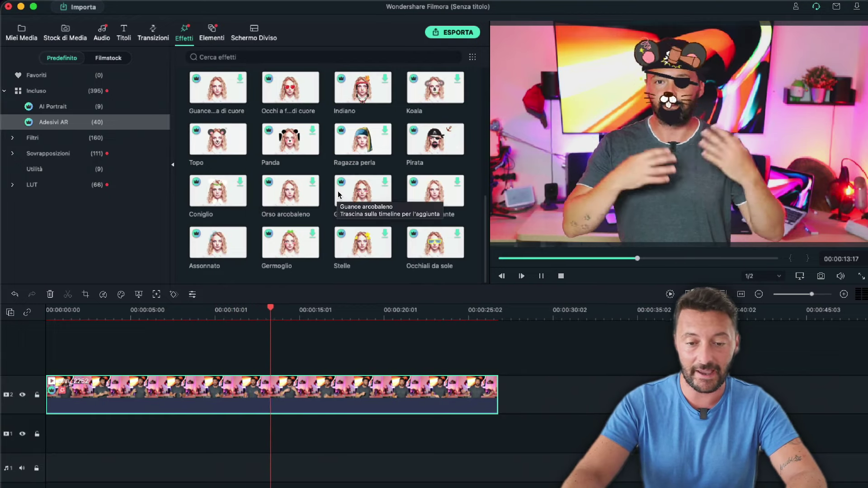
key("space")
Step: Add the DJ AR sticker to the MVI_2252 clip and preview it up to 00:00:17:57
scroll(352, 175, "up", 5)
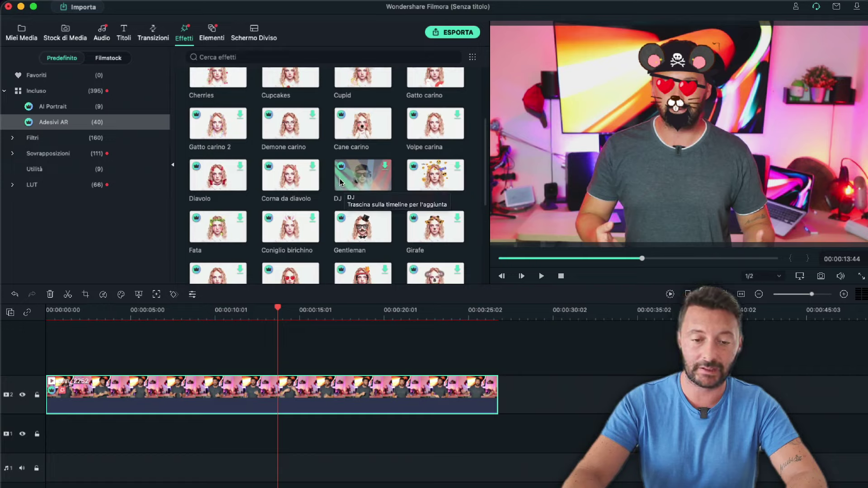
left_click_drag(360, 189, 260, 389)
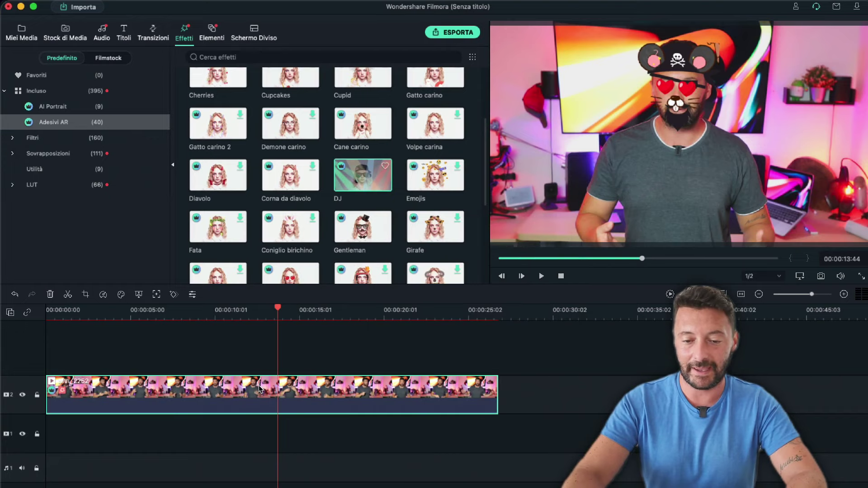
key("space")
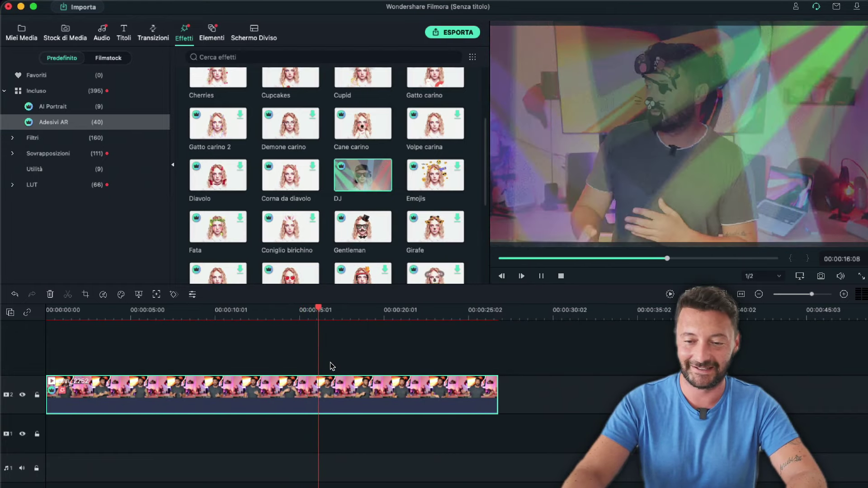
key("space")
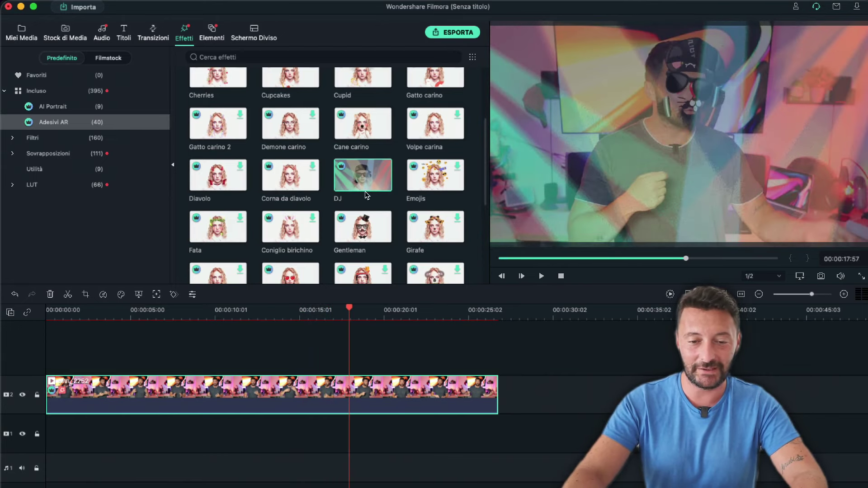
scroll(364, 197, "down", 8)
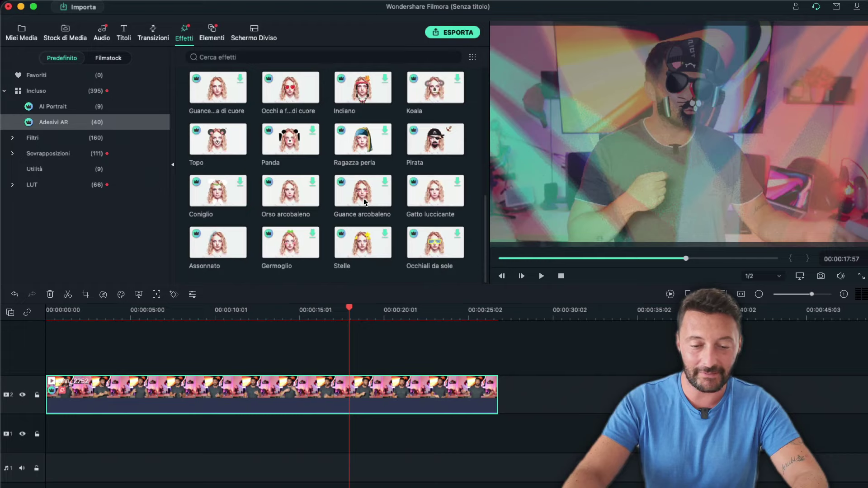
scroll(365, 202, "up", 10)
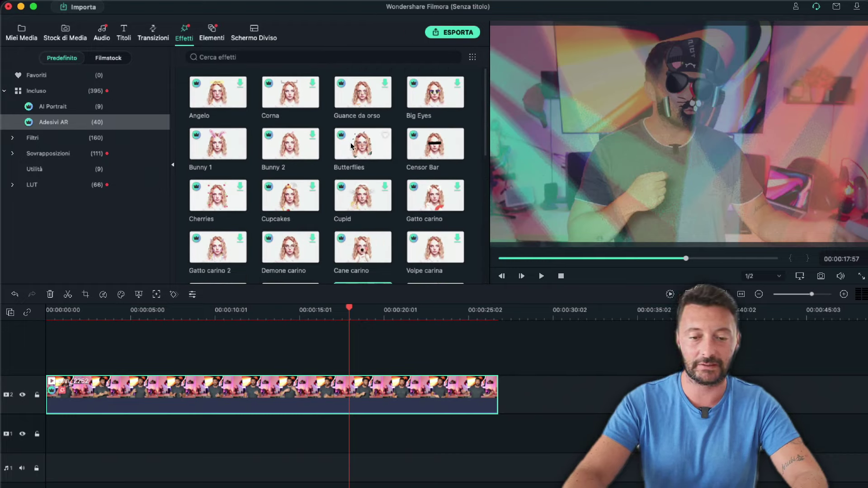
Step: Remove the DJ, Assonnato, Occhi a forma di cuore, Topo and Pirata stickers from the MVI_2252 clip's video effects
double_click(311, 387)
scroll(326, 257, "down", 5)
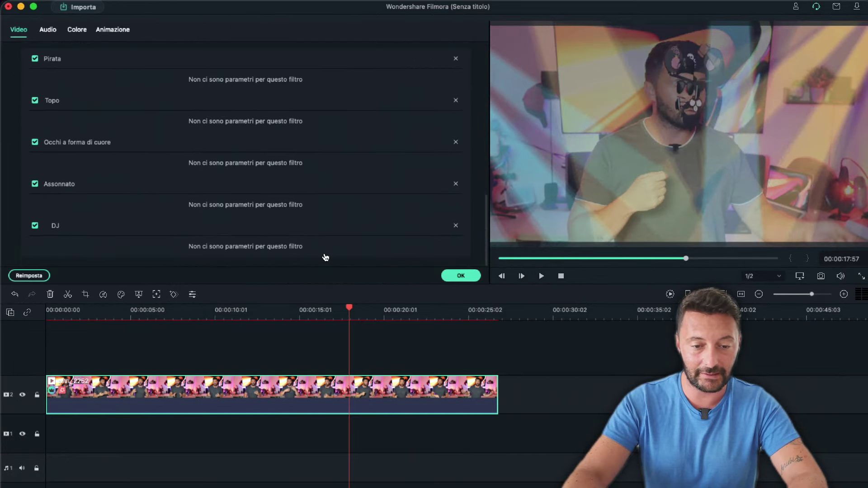
left_click(456, 226)
left_click(456, 185)
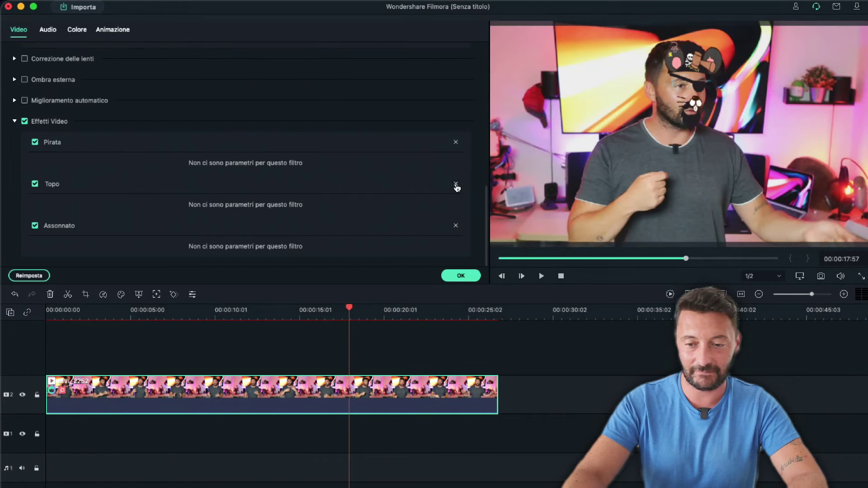
left_click(456, 184)
left_click(456, 184)
left_click(455, 225)
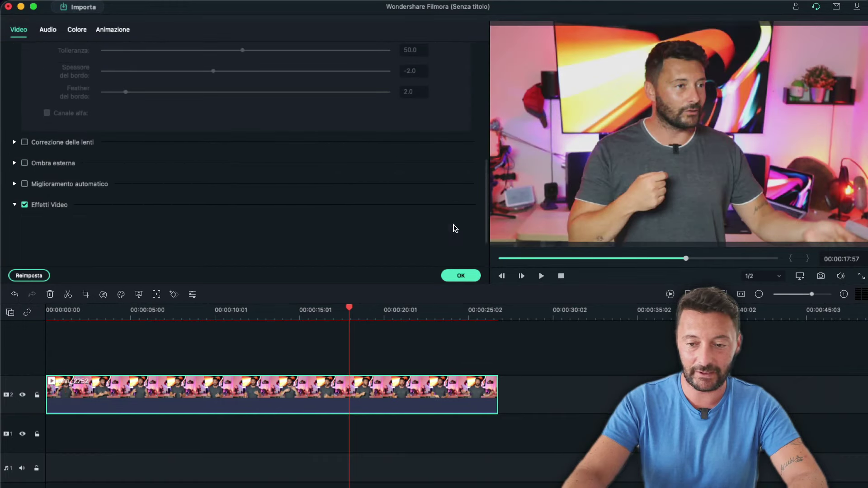
left_click(461, 275)
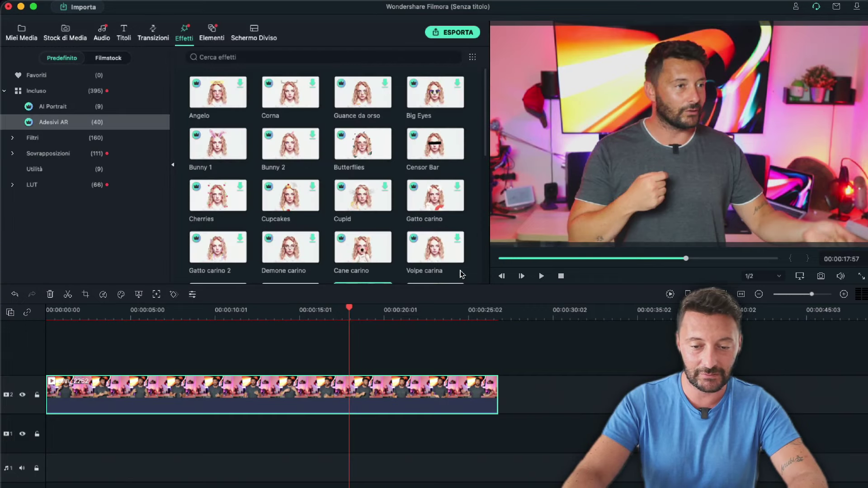
Step: Apply the Censor Bar AR sticker and the Ritratto Pixelato AI Portrait effect to the MVI_2252 clip and preview them
scroll(405, 257, "down", 5)
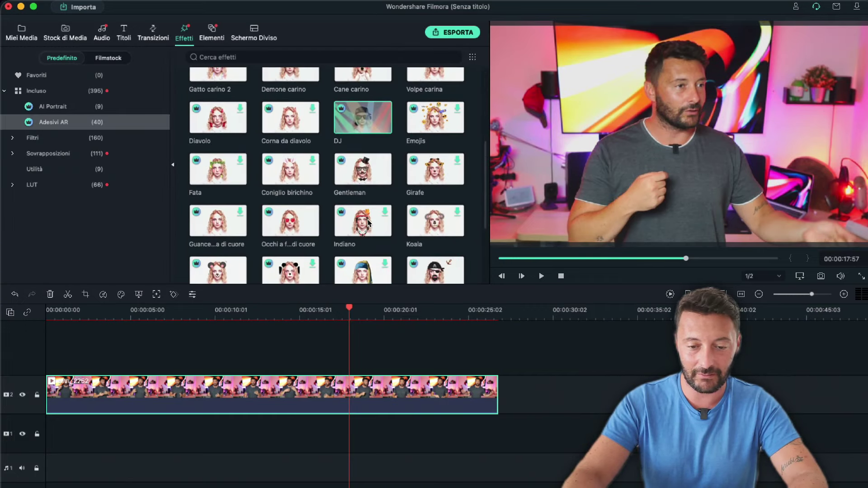
scroll(367, 219, "up", 5)
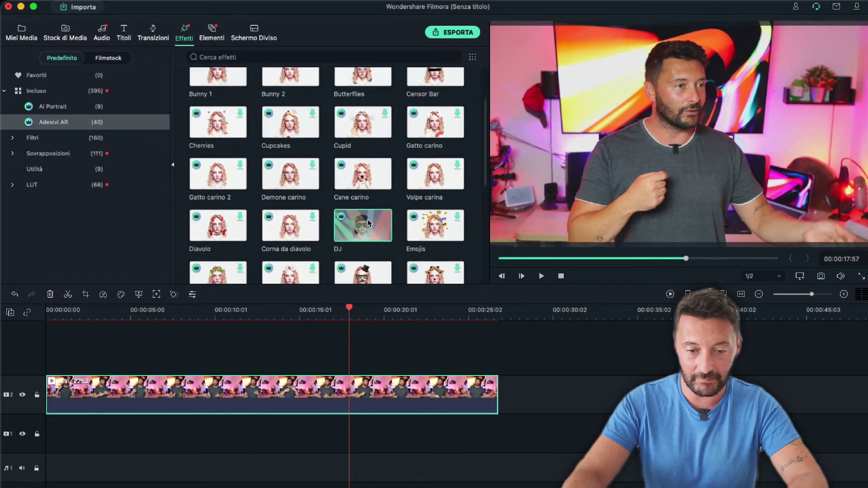
left_click(55, 107)
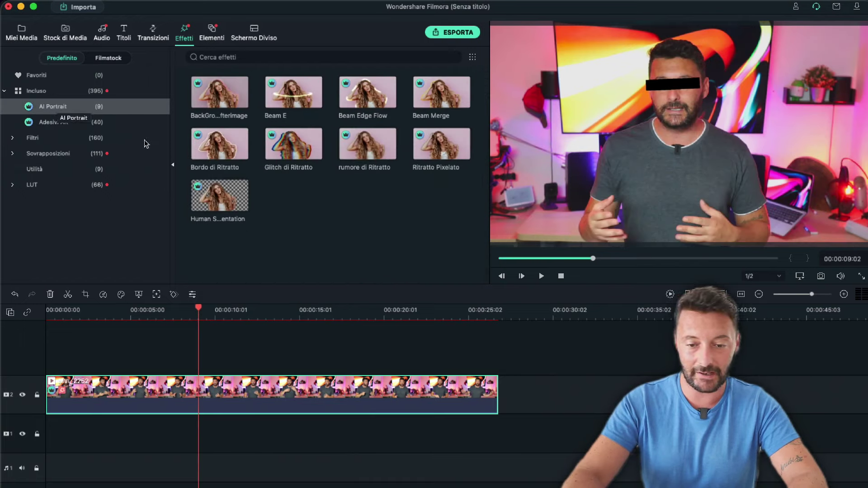
left_click_drag(442, 144, 269, 395)
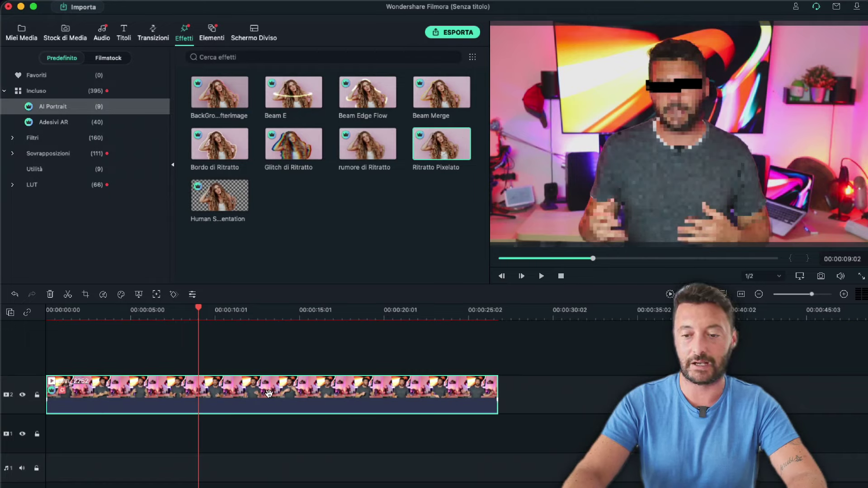
key("space")
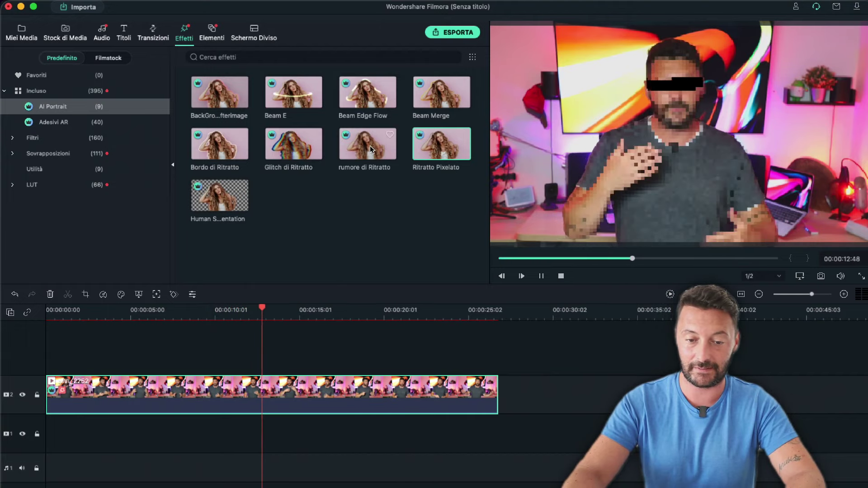
Step: Try adding the rumore di Ritratto effect to the MVI_2252 clip, preview it and undo the applied effects
left_click_drag(368, 145, 271, 393)
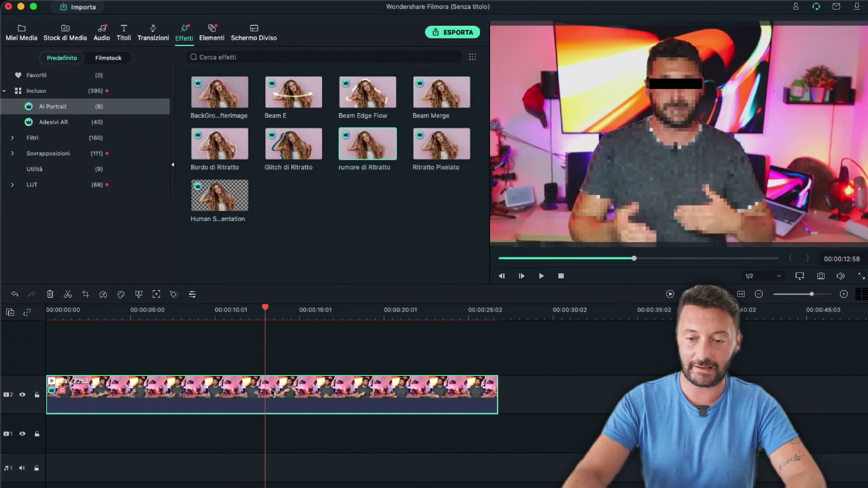
key("space")
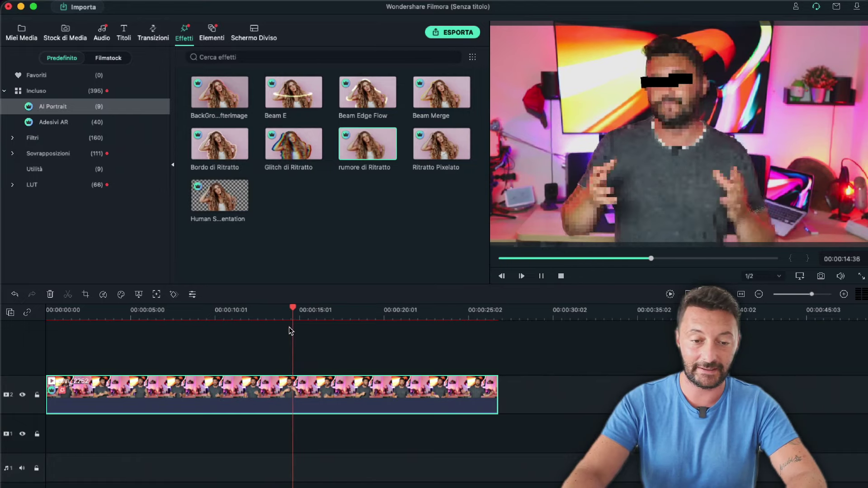
key("space")
key("super+z")
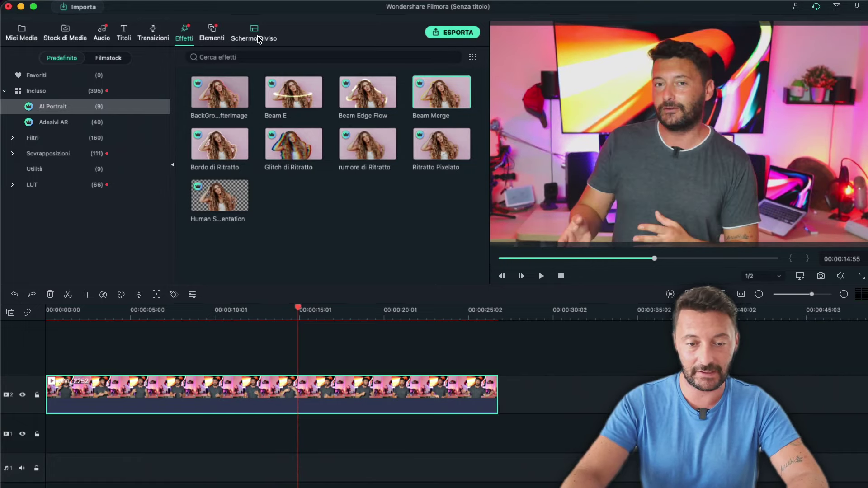
Step: Browse the included Schermo Diviso layouts and the recommended Filmstock elements
left_click(257, 36)
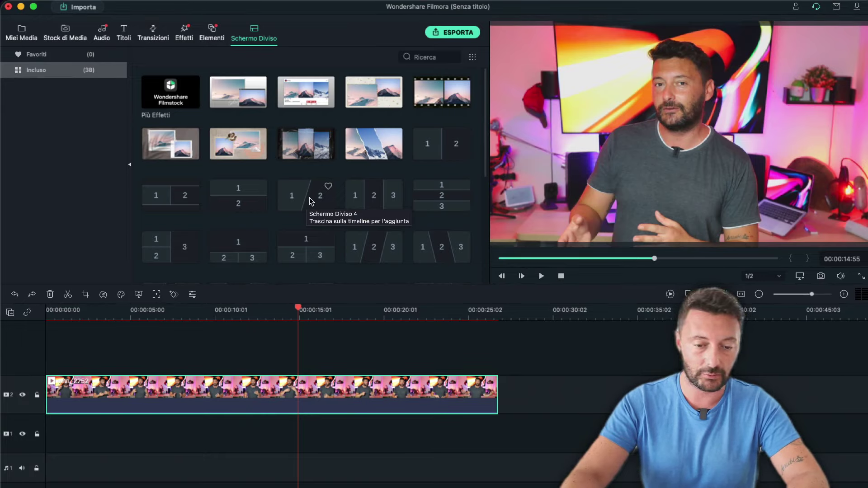
scroll(311, 201, "down", 5)
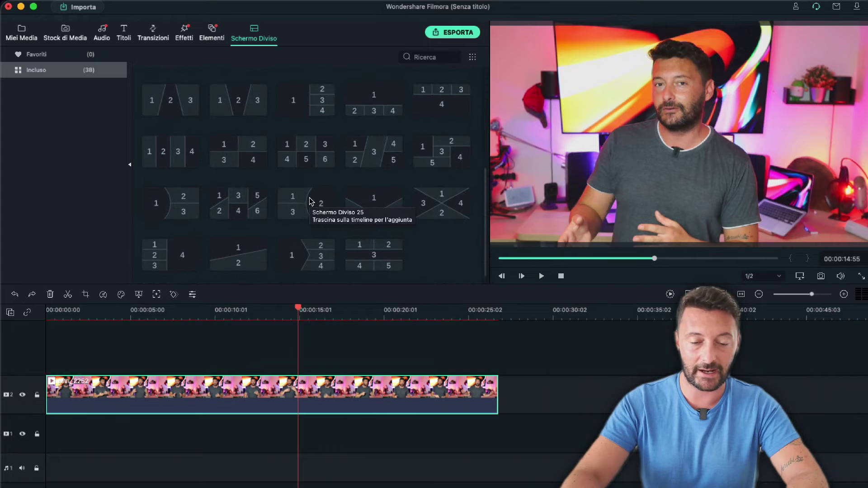
scroll(311, 202, "up", 4)
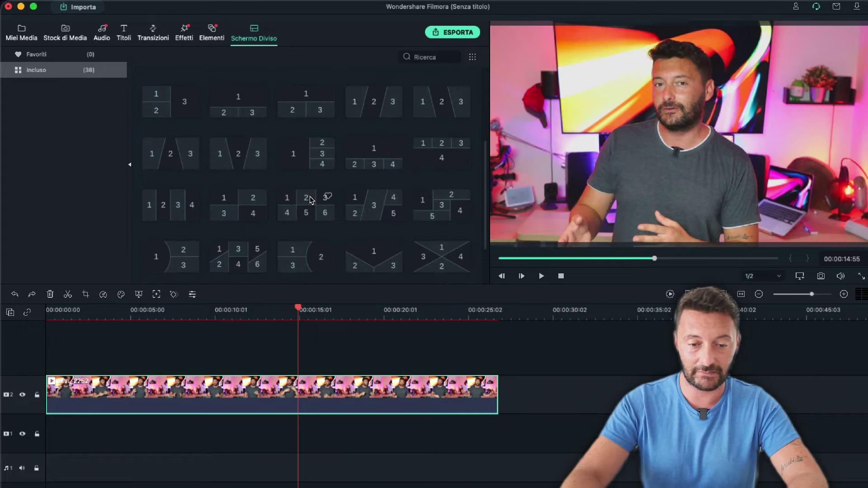
scroll(311, 202, "down", 4)
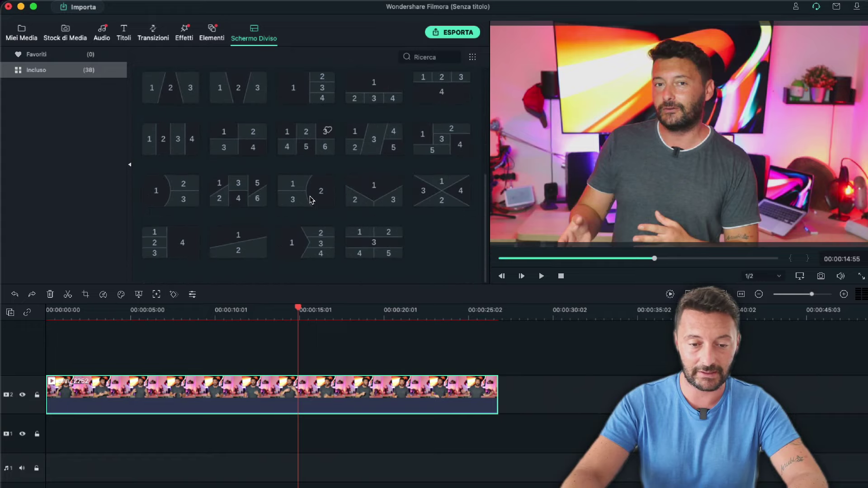
left_click(212, 34)
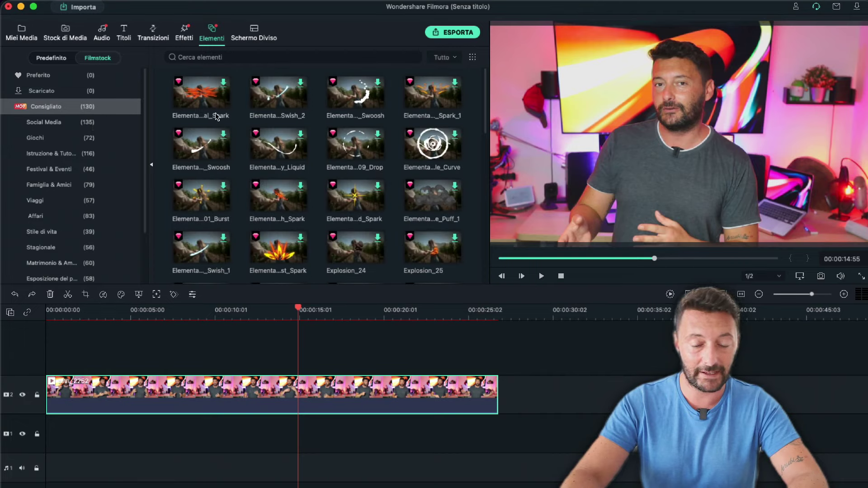
scroll(260, 130, "down", 10)
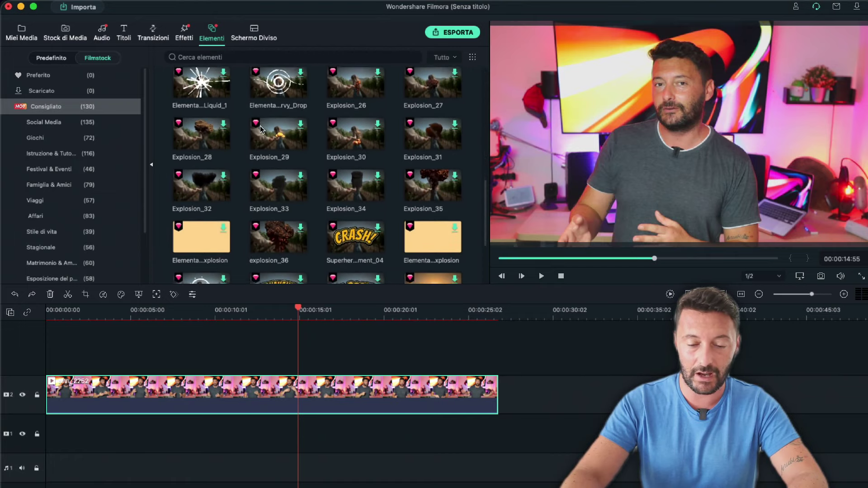
scroll(260, 125, "down", 6)
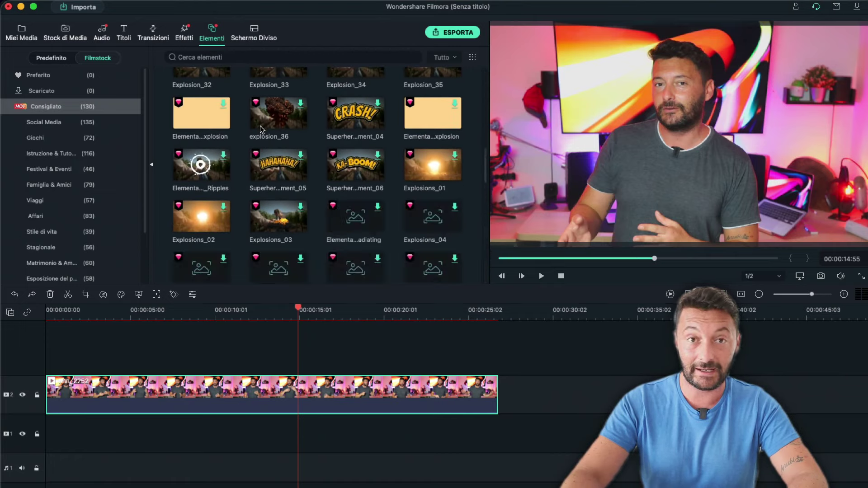
scroll(260, 125, "up", 12)
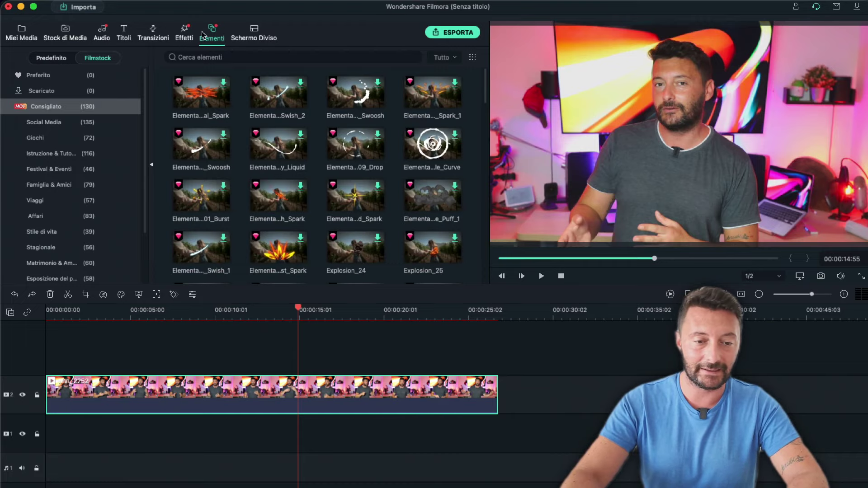
Step: Apply the Bordo di Ritratto AI Portrait effect to the MVI_2252 clip and open its parameters
left_click(185, 32)
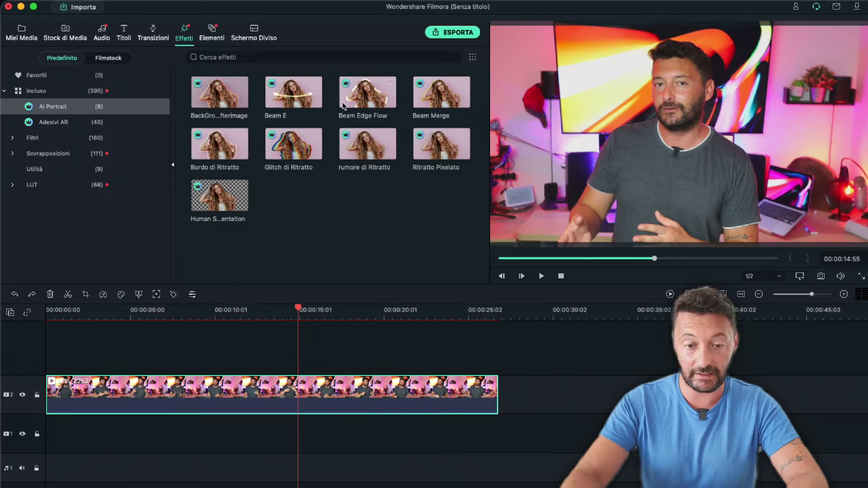
left_click_drag(226, 143, 258, 401)
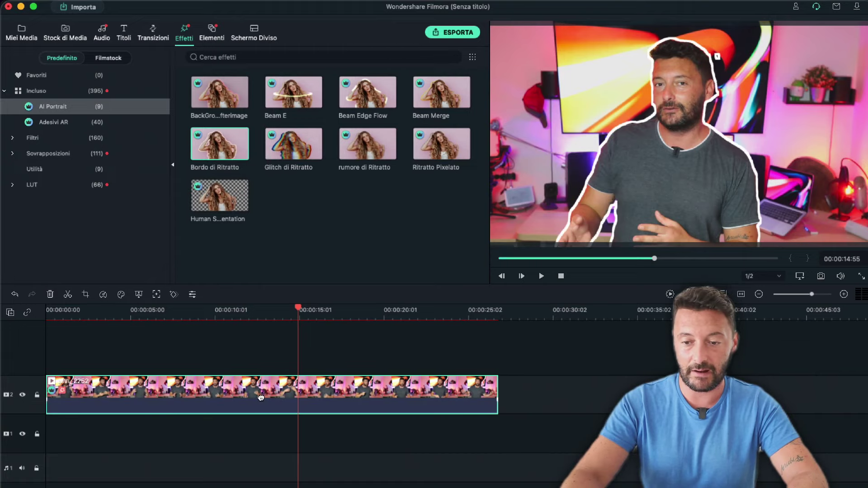
double_click(261, 398)
scroll(261, 247, "down", 5)
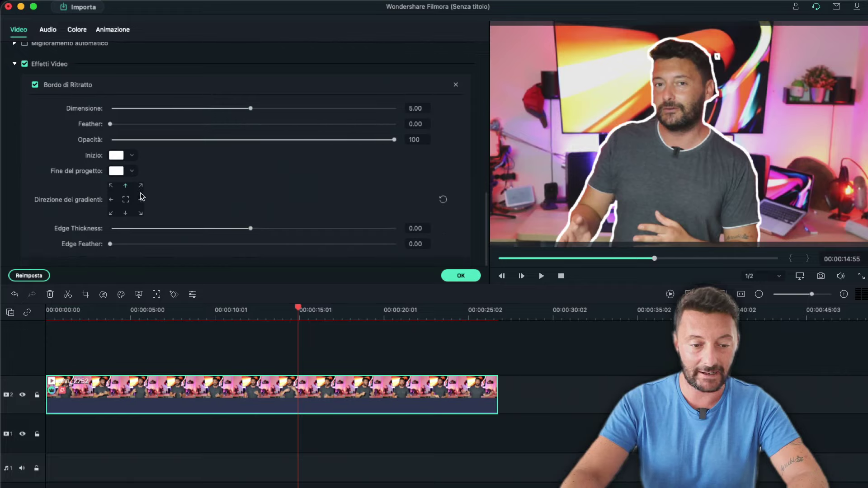